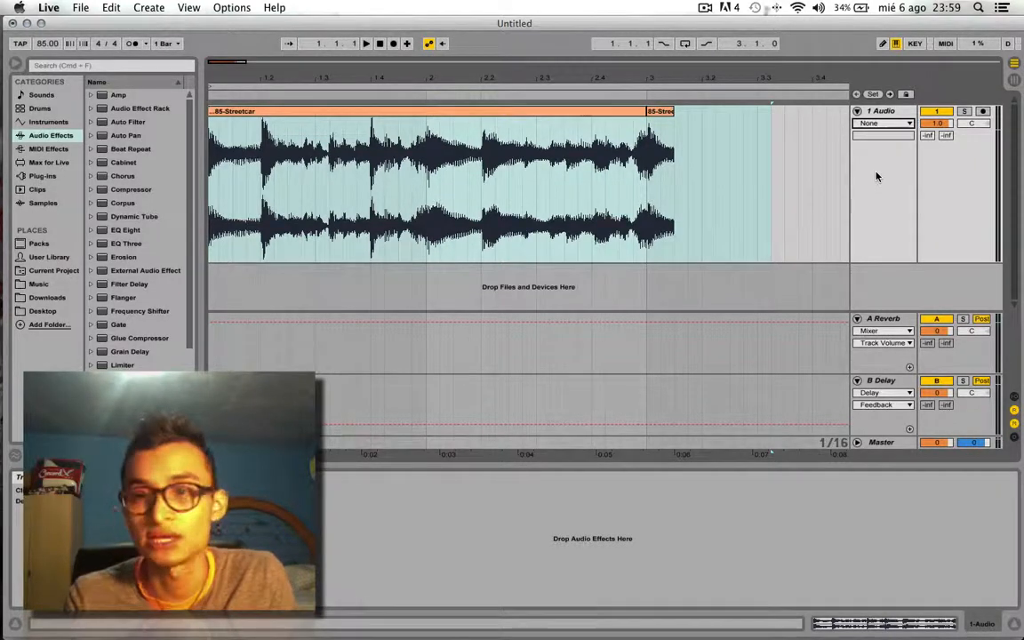
Step: Play the 85-Streetcar clip from the start of the arrangement, stop, and return to the beginning
left_click(784, 178)
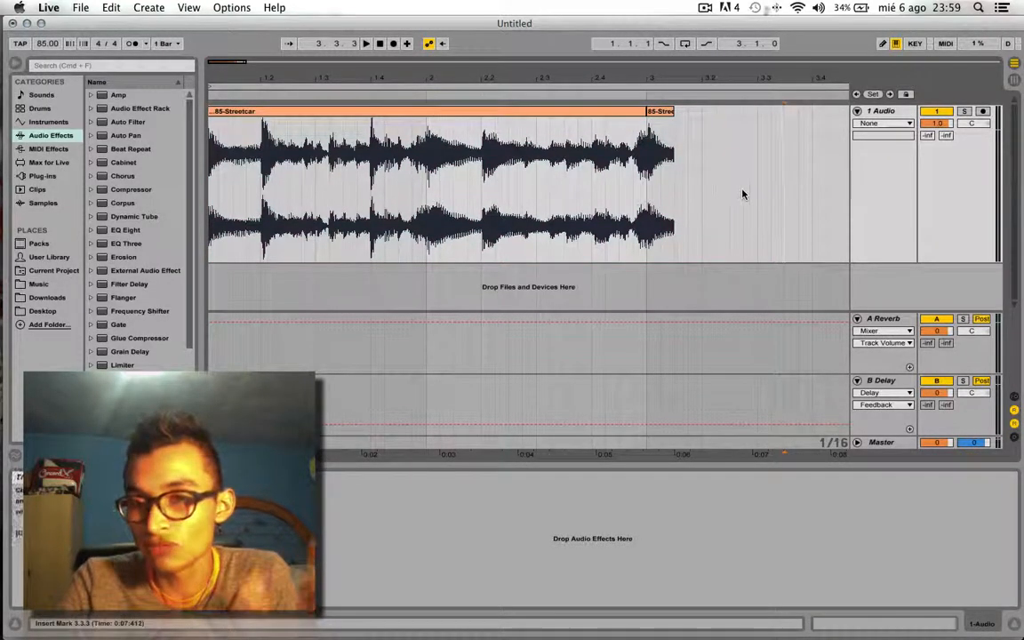
left_click(380, 44)
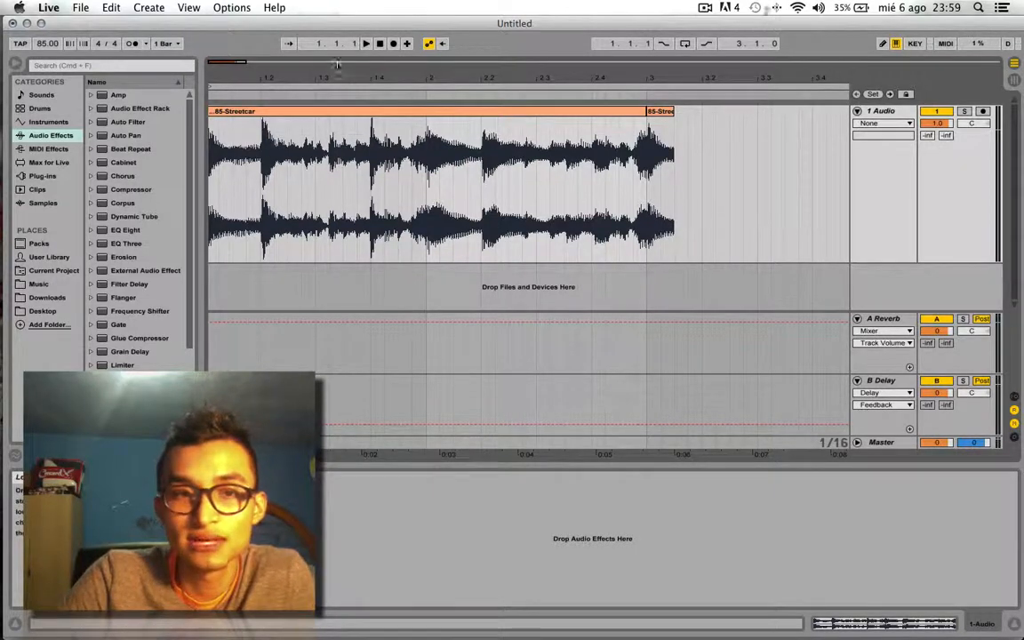
left_click(365, 44)
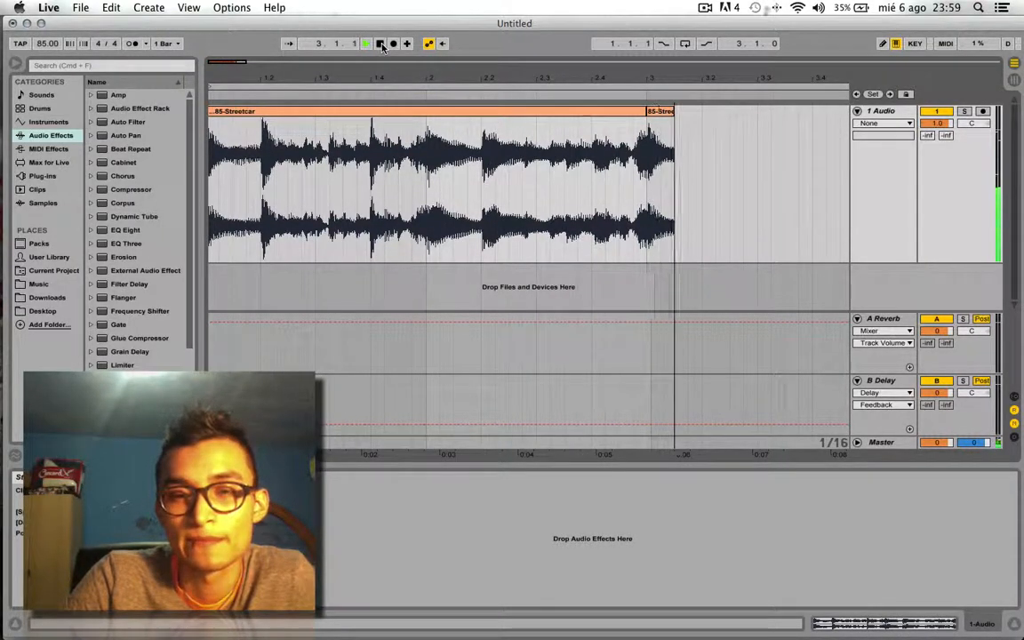
left_click(380, 44)
left_click(380, 43)
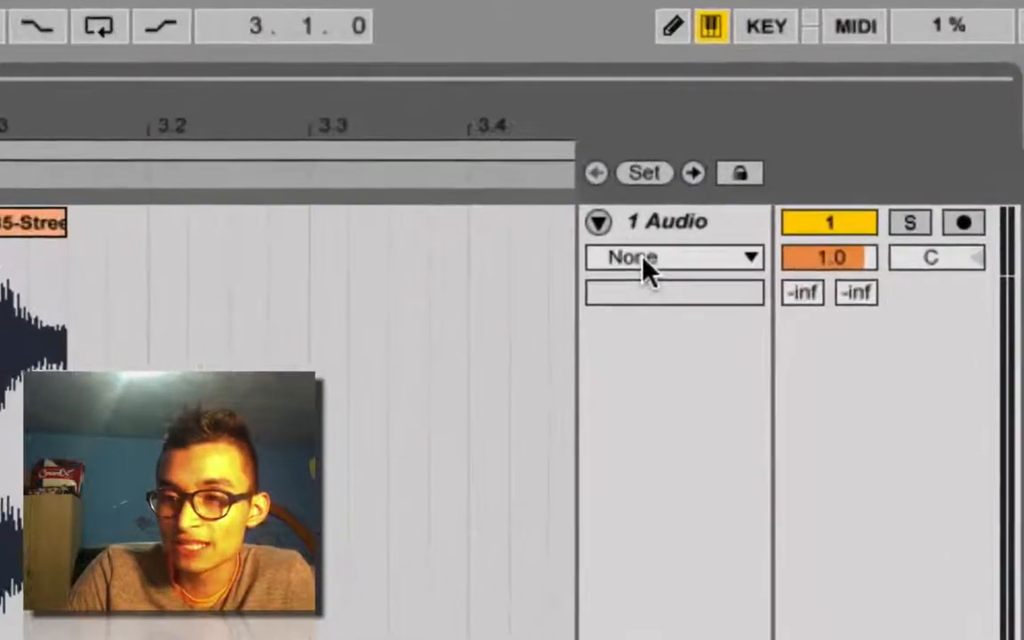
Step: Show the mixer's Track Volume automation envelope on the 1 Audio track
left_click(741, 224)
left_click(658, 381)
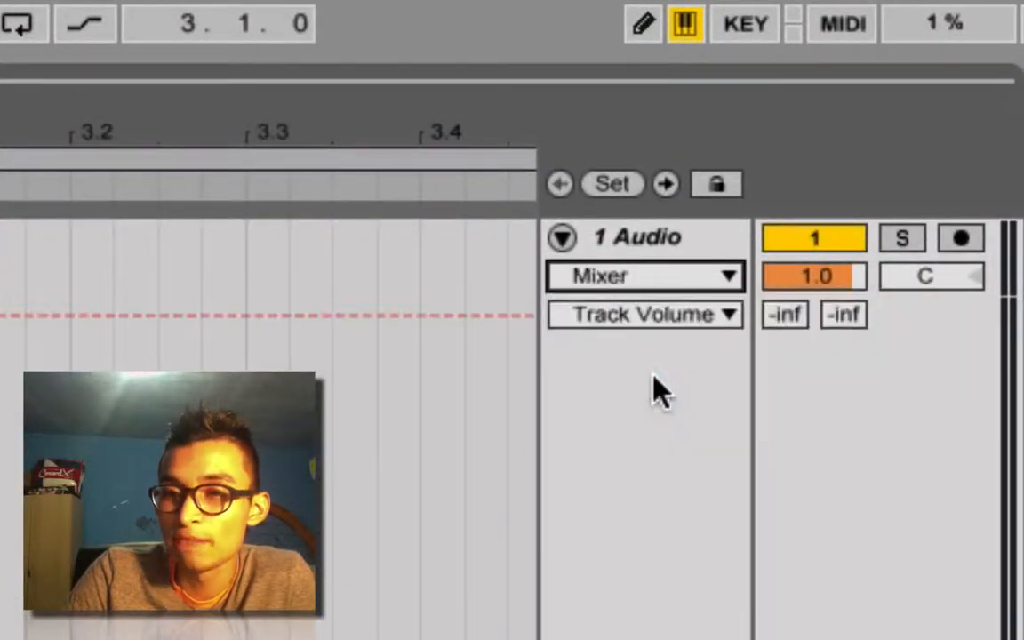
left_click(653, 316)
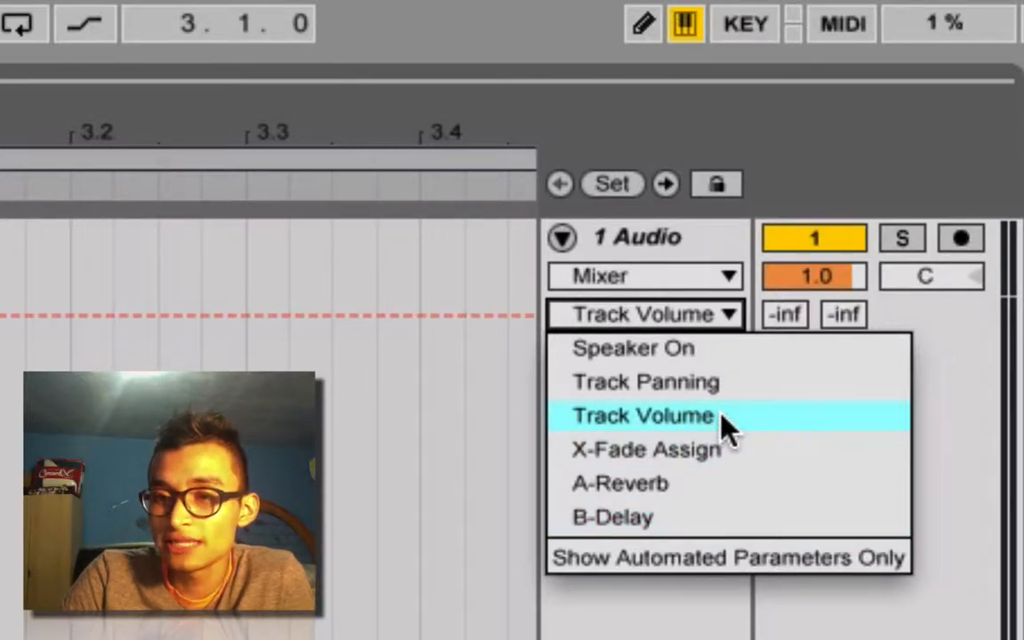
left_click(742, 423)
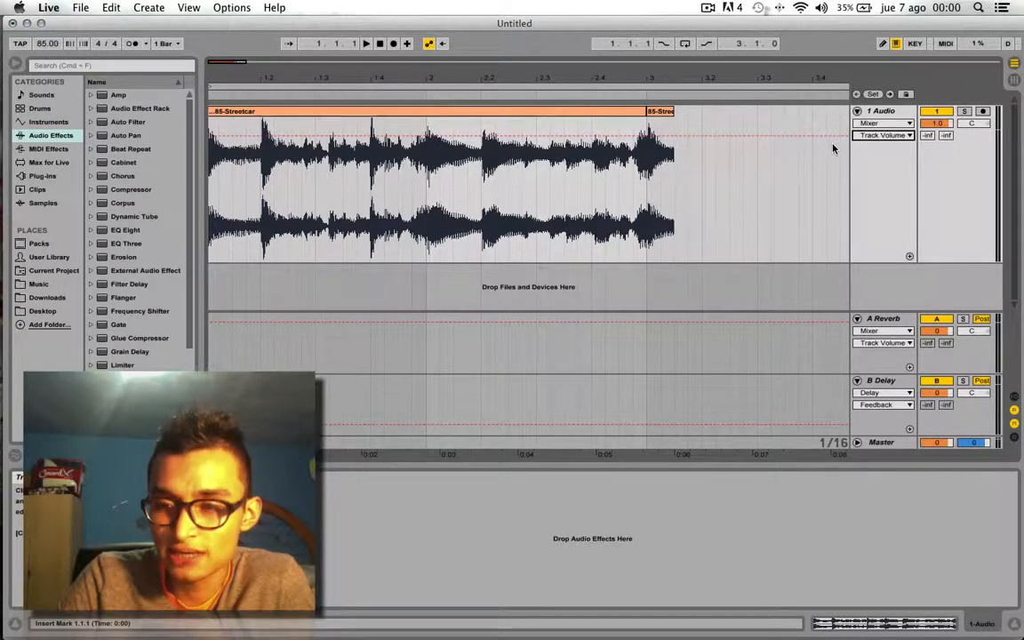
left_click(880, 135)
left_click(909, 166)
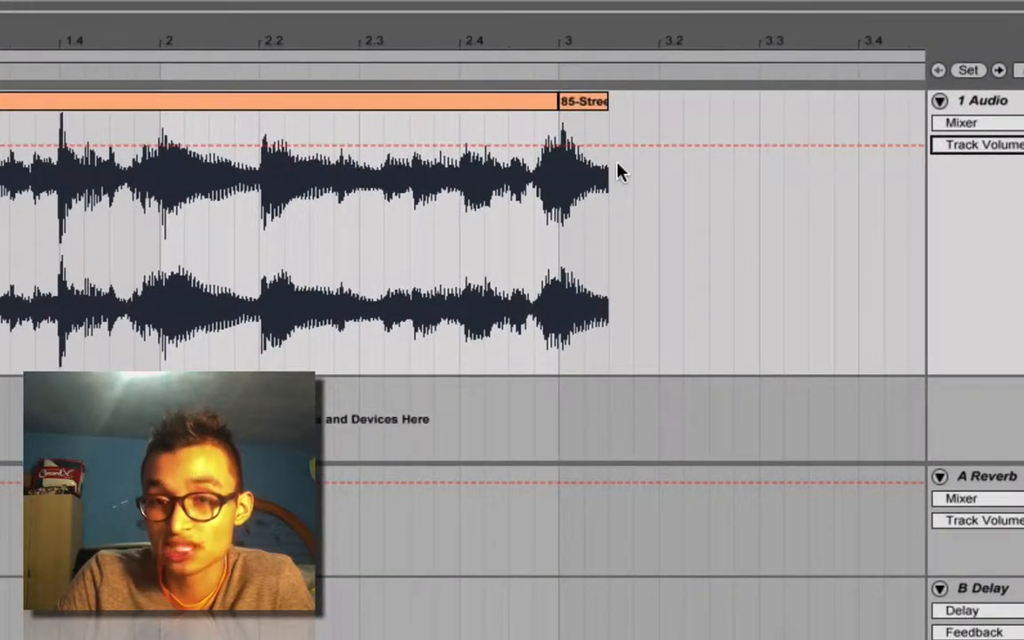
left_click(708, 145)
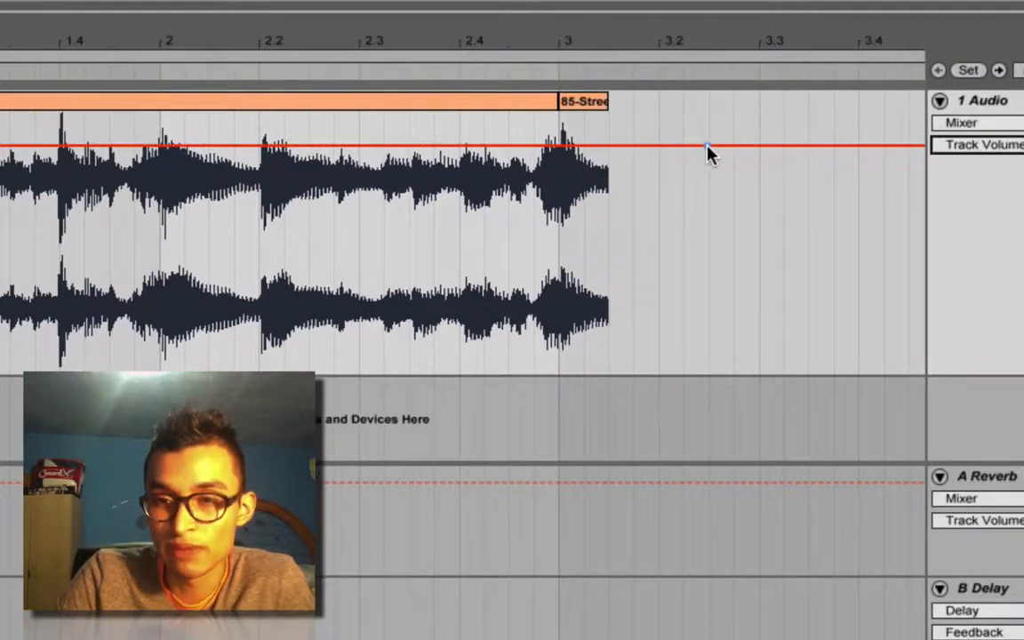
left_click(707, 145)
left_click(269, 146)
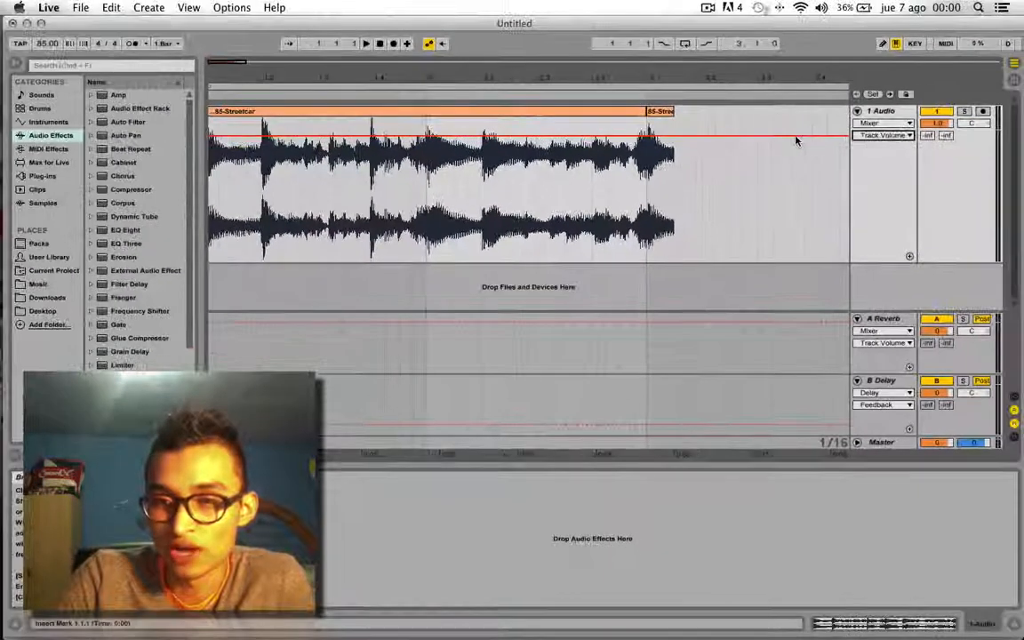
left_click(269, 146)
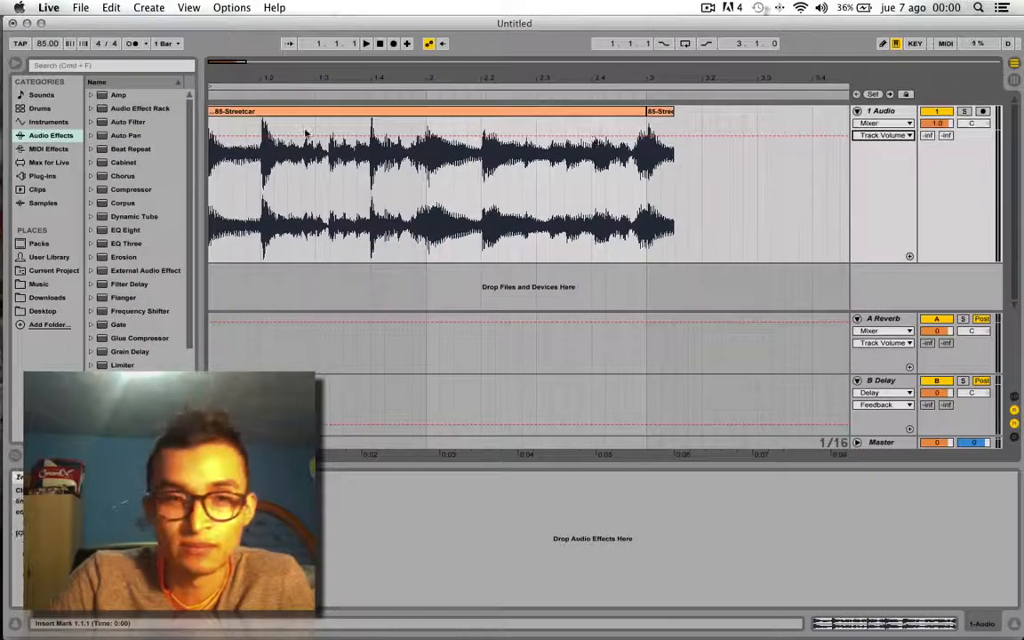
Step: Add a volume breakpoint at about 1.3 and a much lower one just before 1.4, making the volume ramp down
left_click(304, 136)
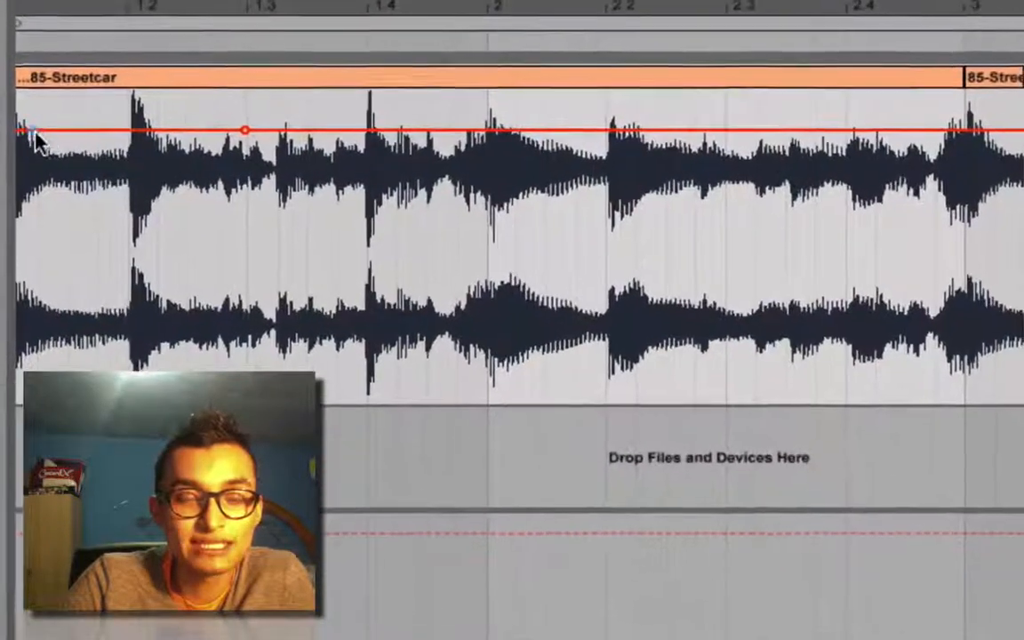
mouse_move(244, 131)
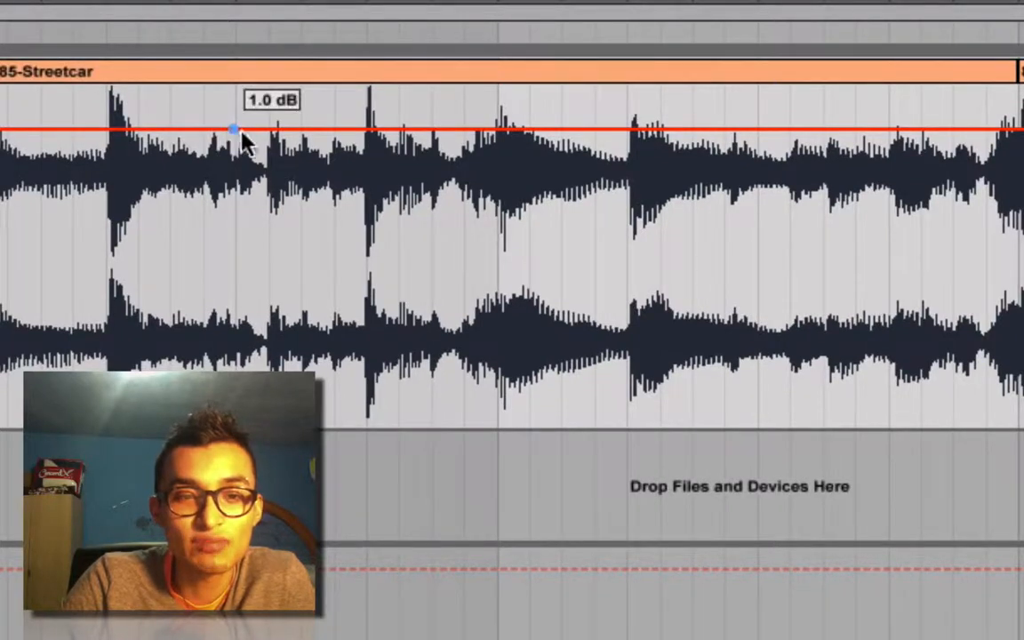
left_click_drag(360, 130, 350, 308)
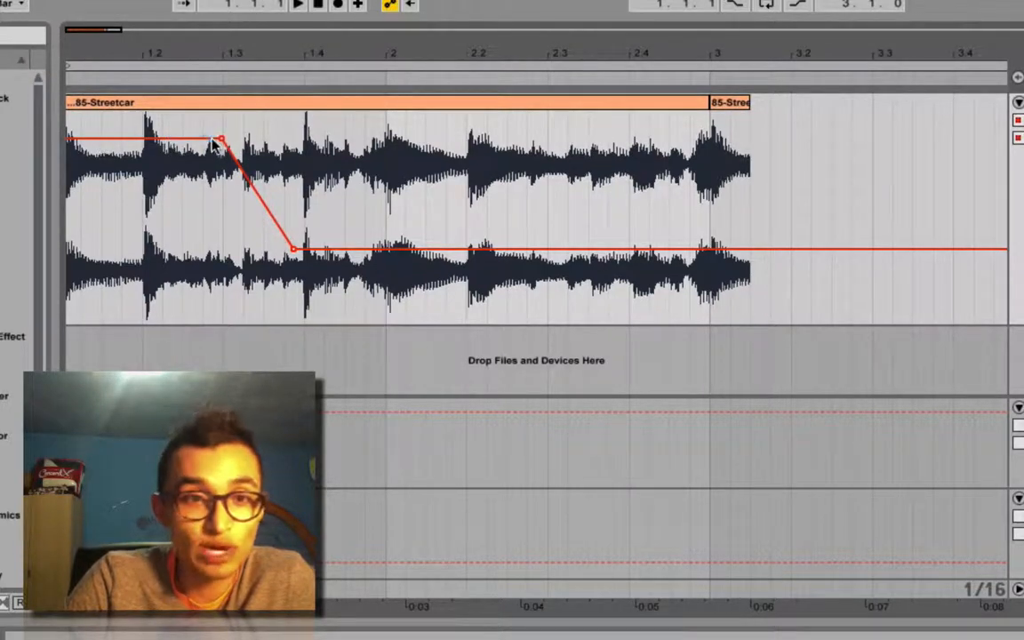
Step: Keep the volume low until just after 2.2, and ramp it back up to near its original level just after 2.3
mouse_move(222, 141)
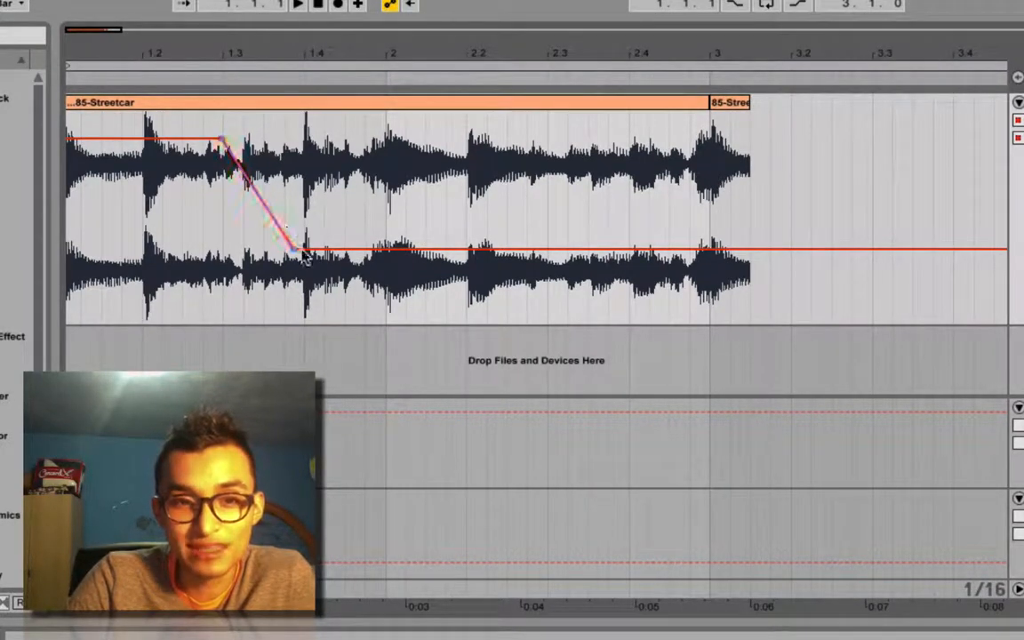
left_click(226, 229)
left_click_drag(254, 240, 293, 252)
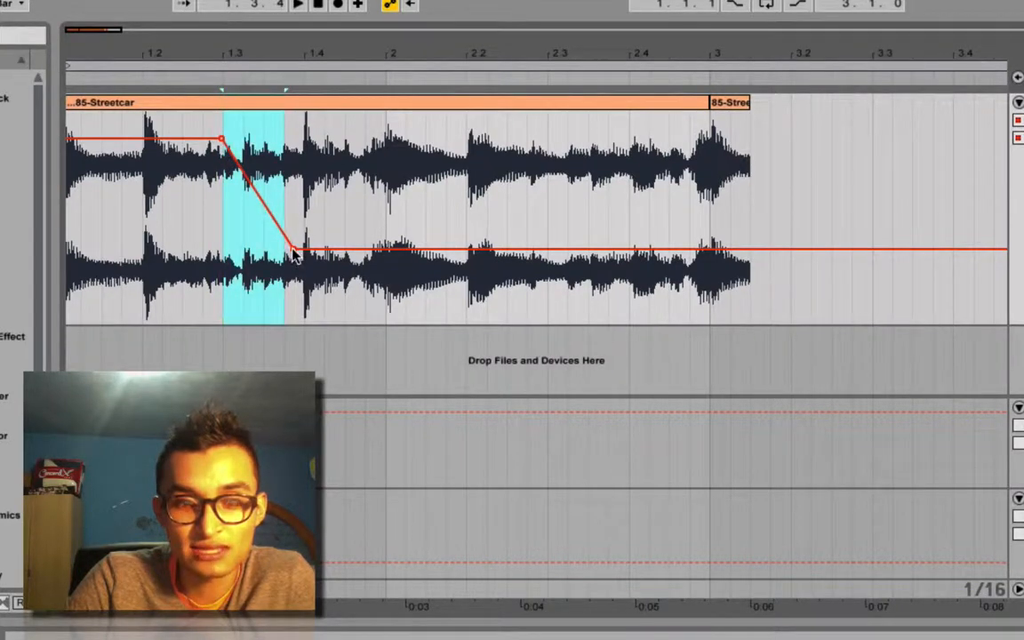
mouse_move(294, 249)
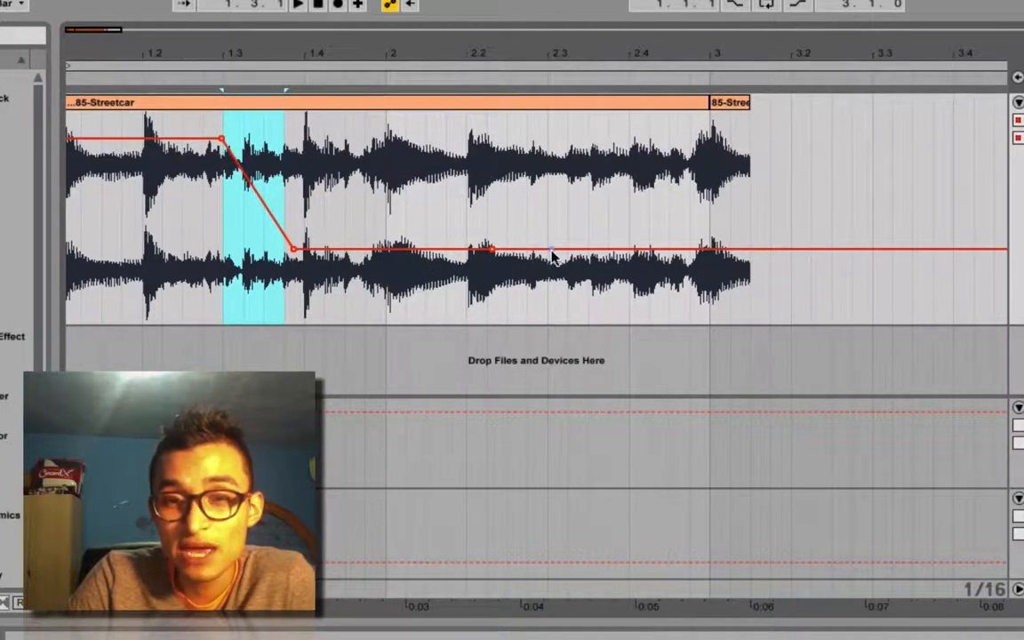
left_click_drag(556, 253, 567, 141)
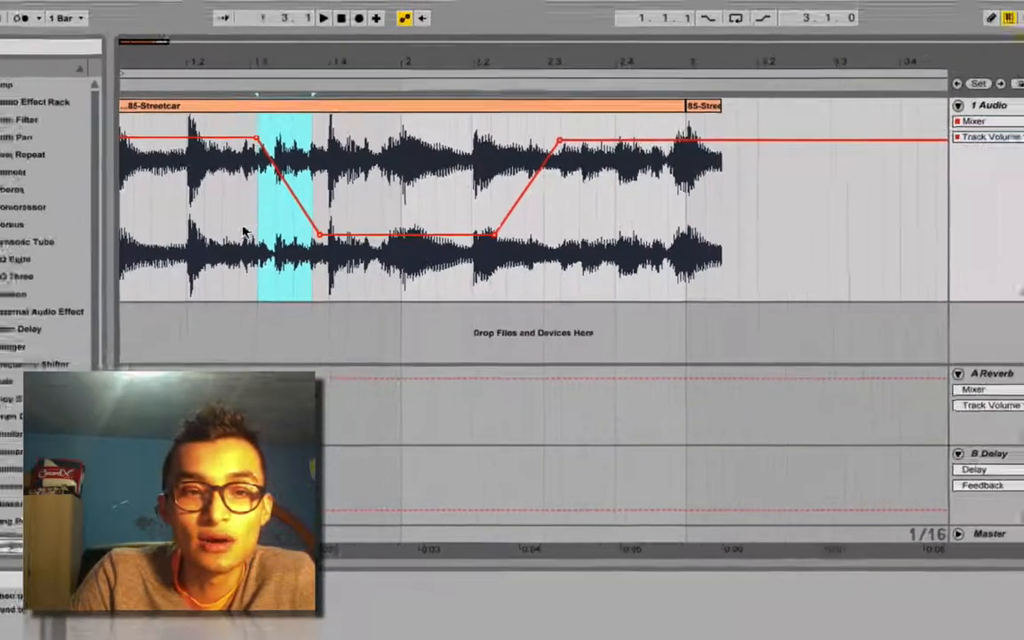
Step: Play the clip from the beginning to hear the volume dip, then stop and return to the start
left_click(205, 246)
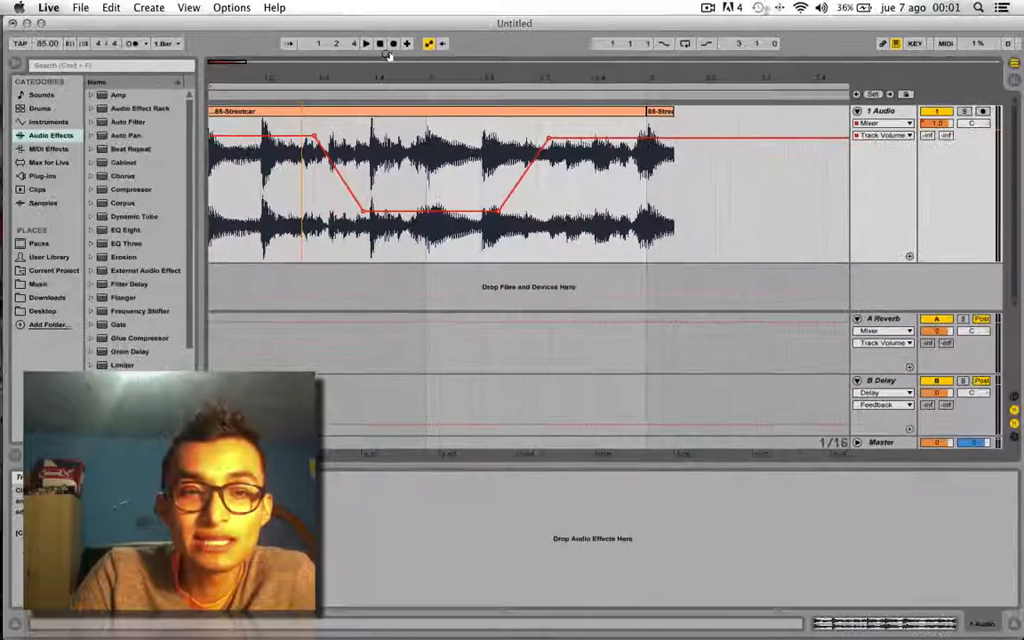
left_click(375, 45)
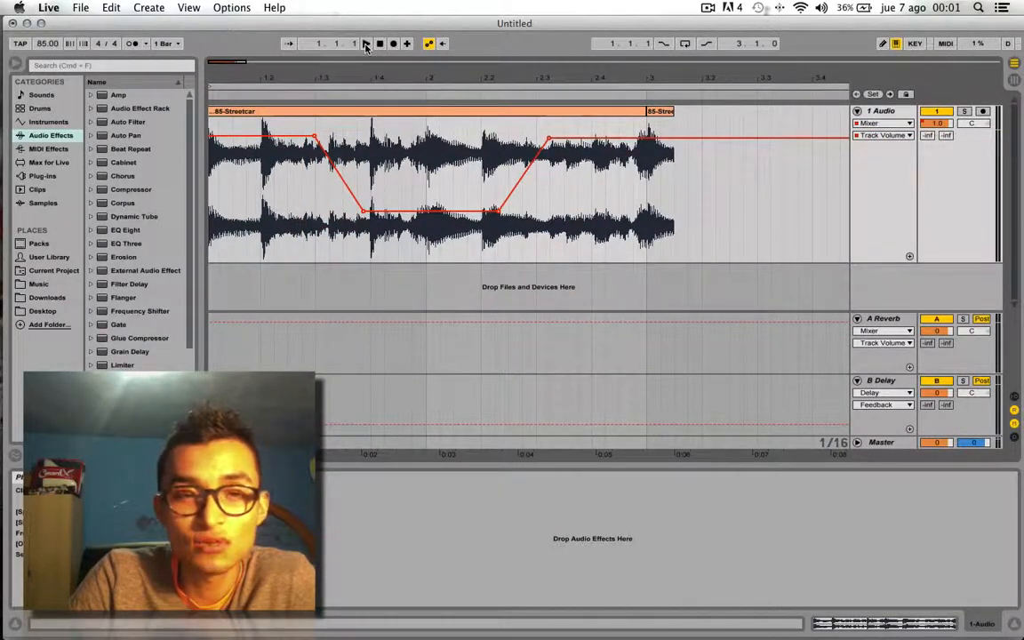
left_click(365, 45)
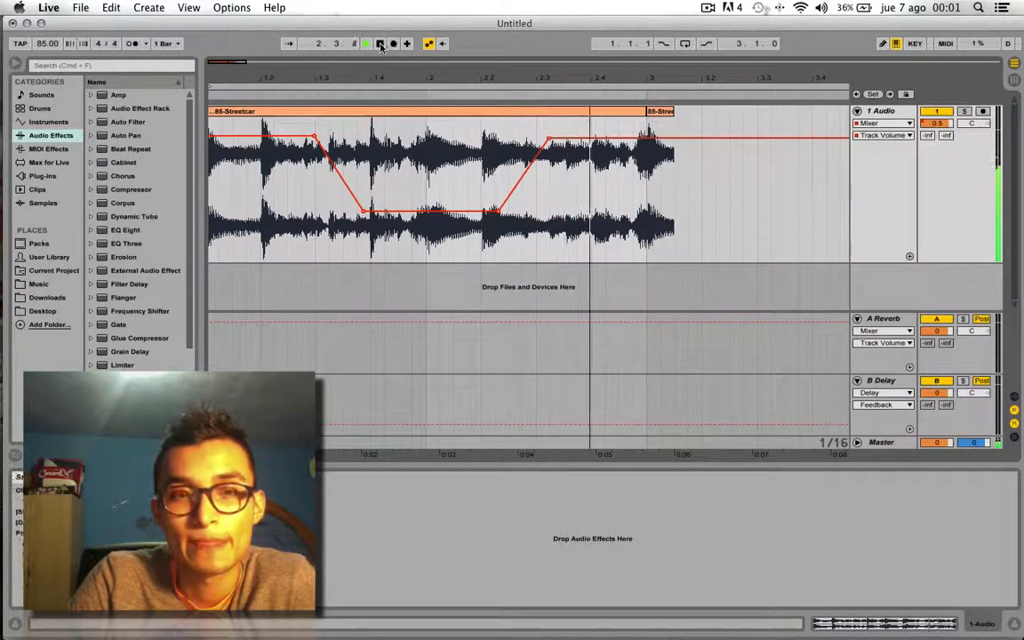
left_click(380, 45)
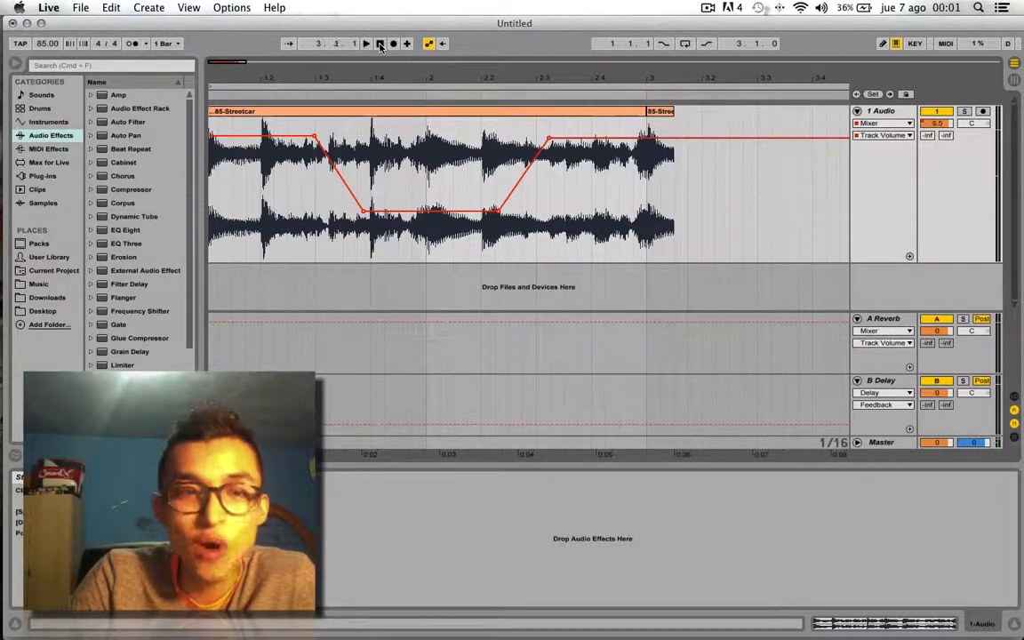
left_click(380, 44)
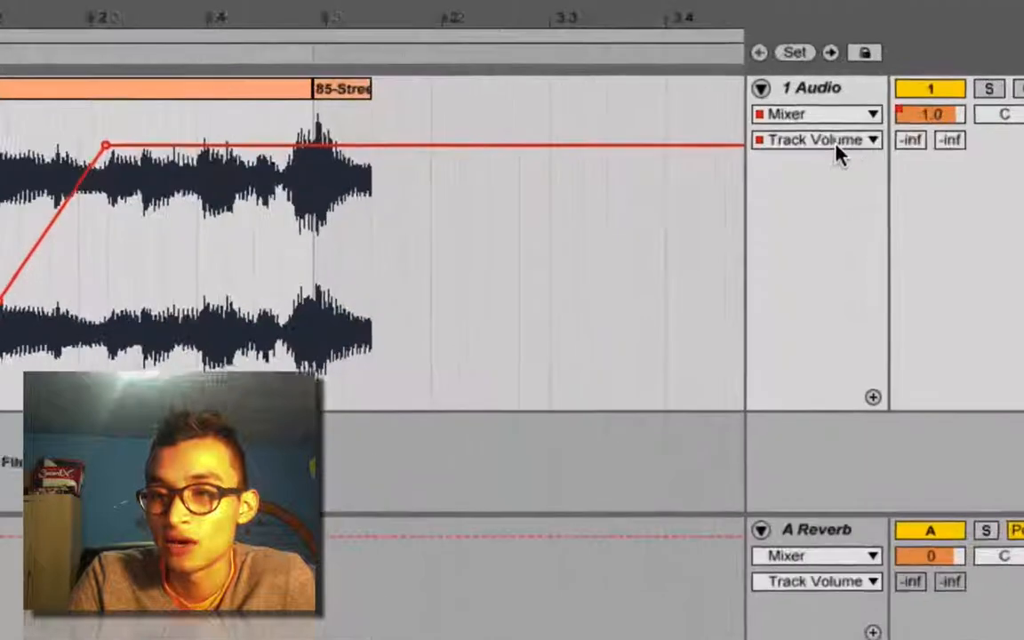
Step: Show the track's A-Reverb send automation and ramp it up to 0.0 dB from just before 2.4 to just before bar 3
left_click(893, 137)
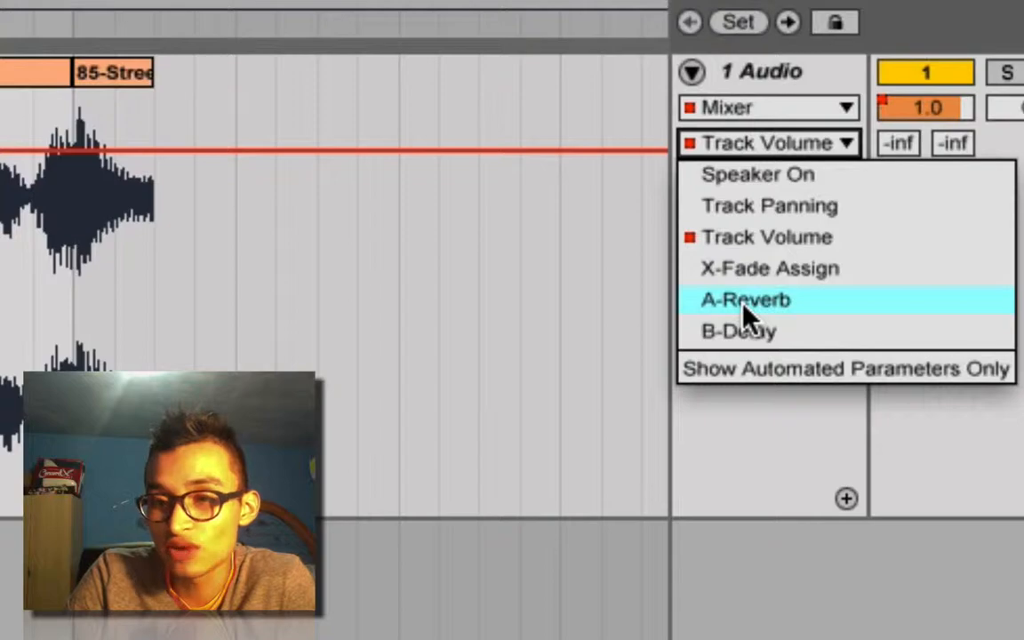
left_click(777, 301)
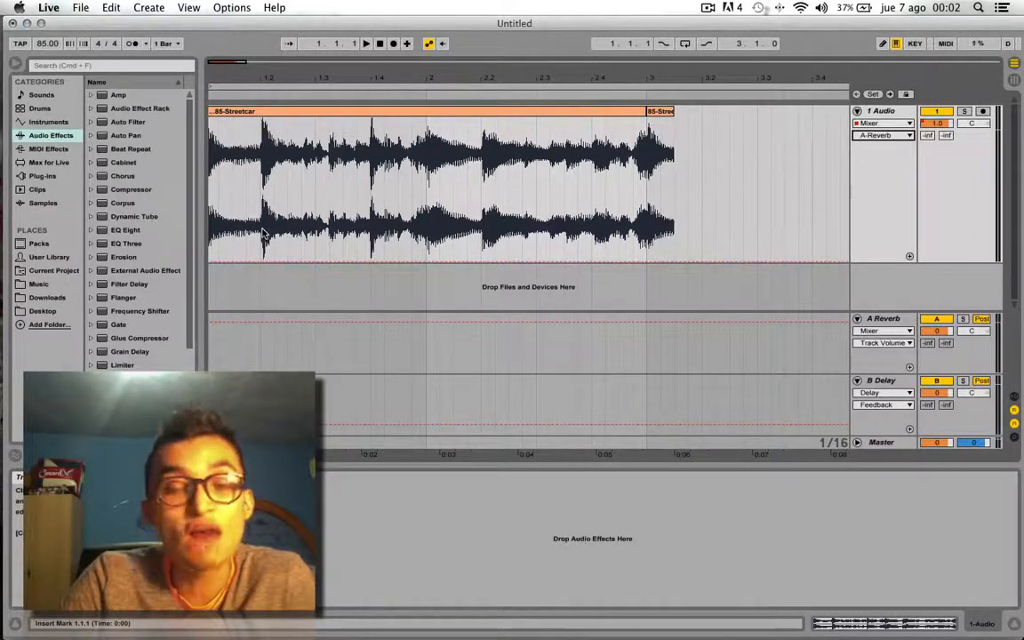
left_click(578, 262)
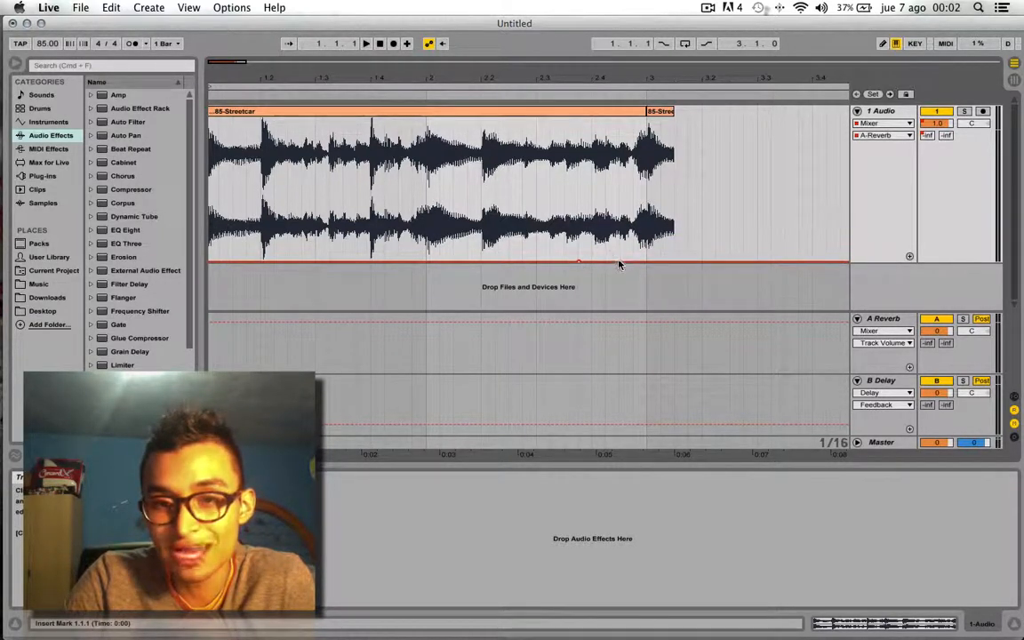
left_click_drag(619, 263, 632, 119)
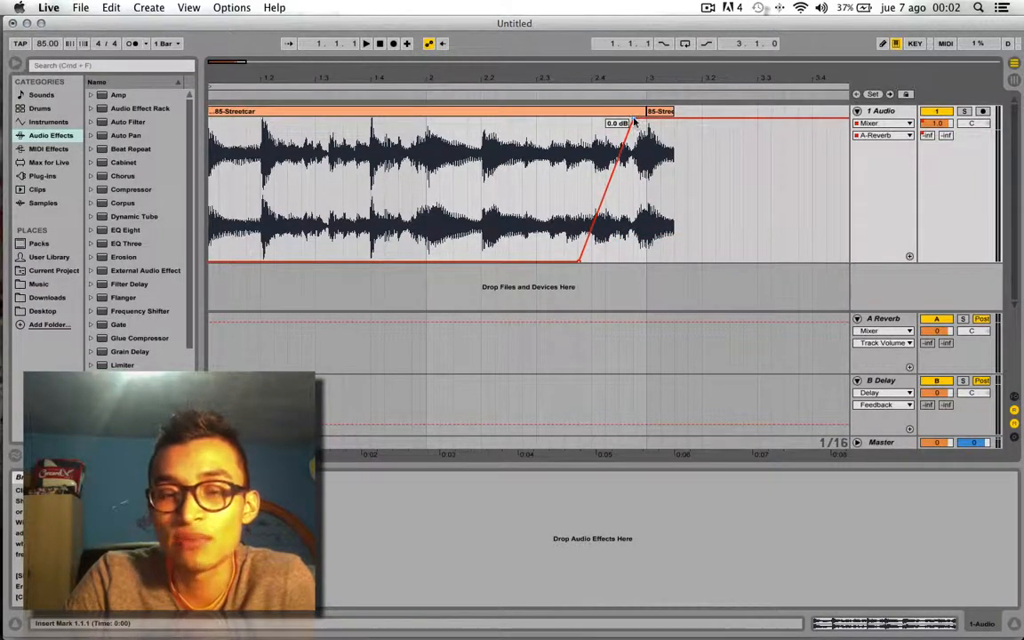
Step: Play the arrangement to hear the reverb send automation, then stop and return to the start
left_click(367, 45)
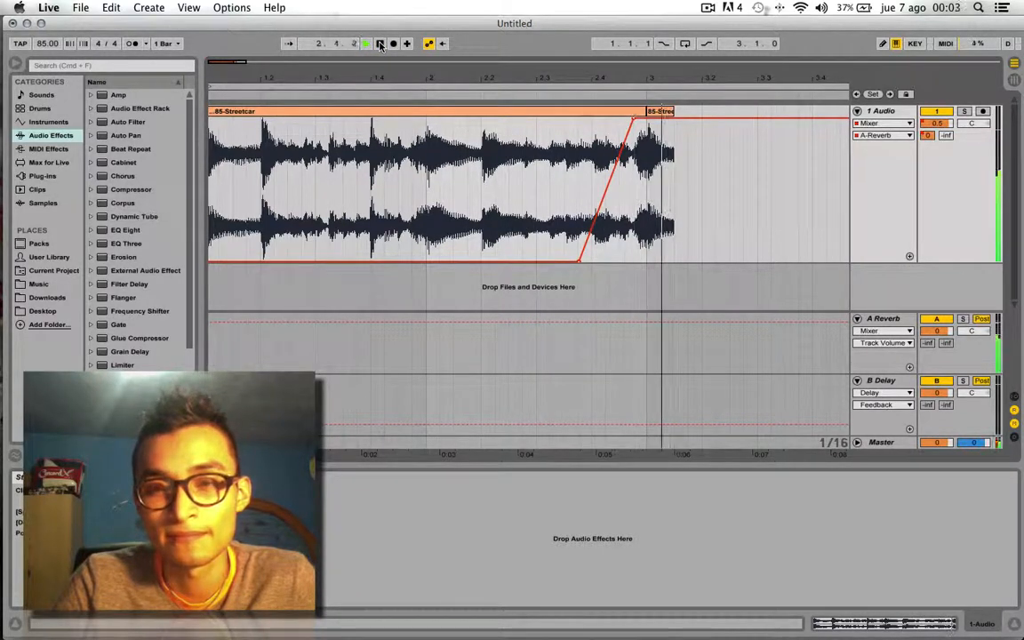
left_click(380, 45)
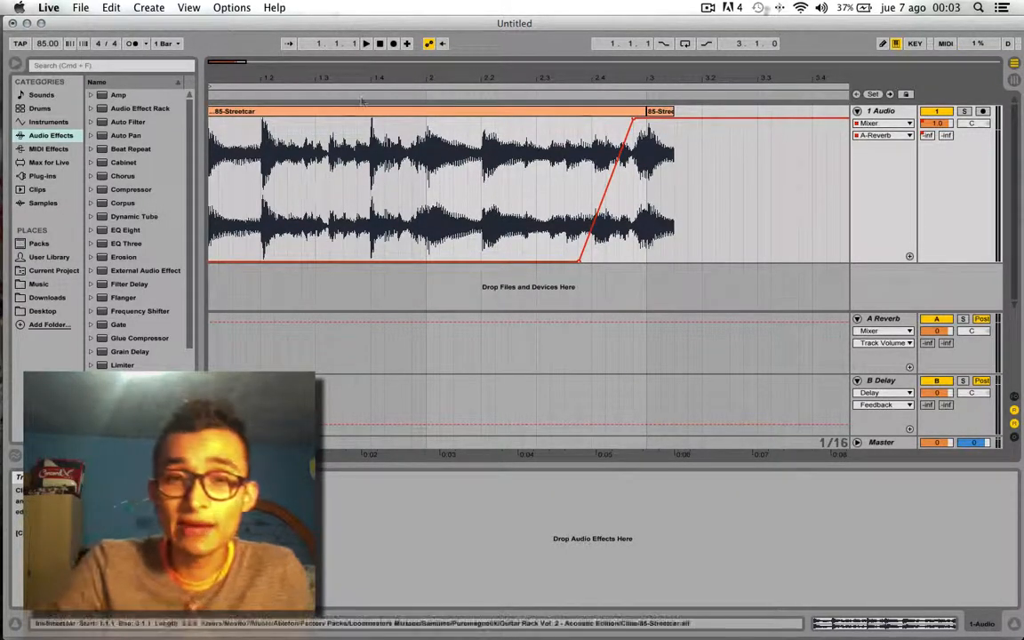
left_click(380, 44)
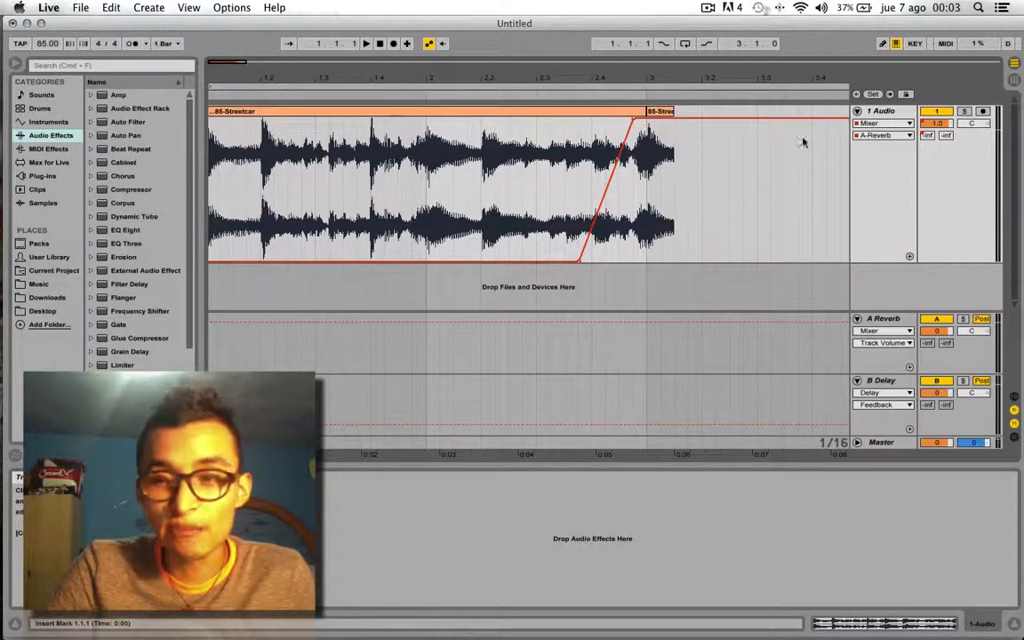
Step: Return the 1 Audio track to its Track Volume envelope and mark the dip from 1.2.3 to 2.4.1, then clear the selection
left_click(880, 135)
left_click(889, 167)
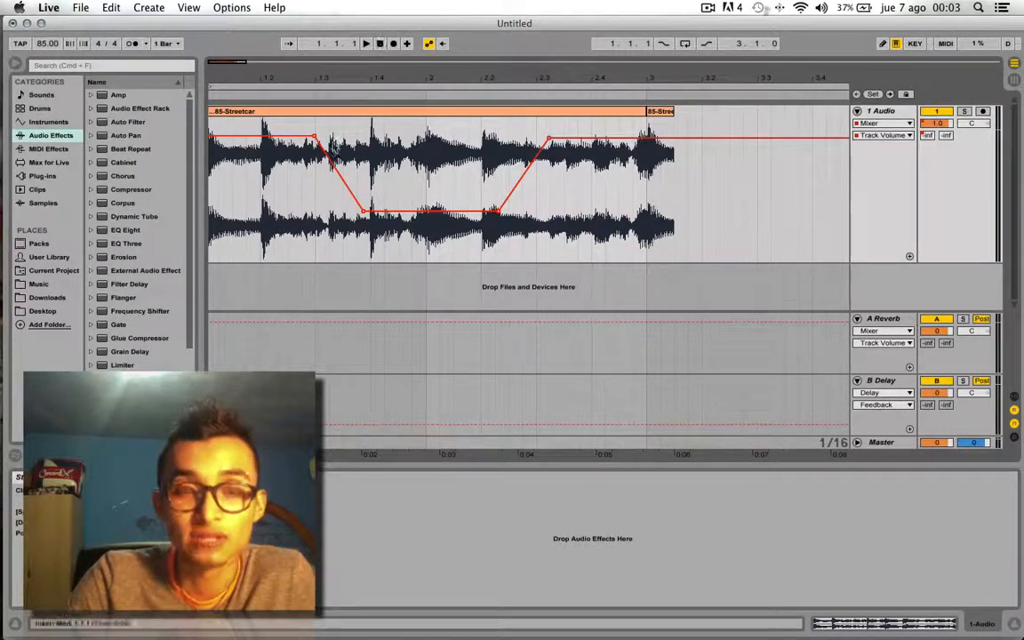
left_click_drag(286, 233, 592, 226)
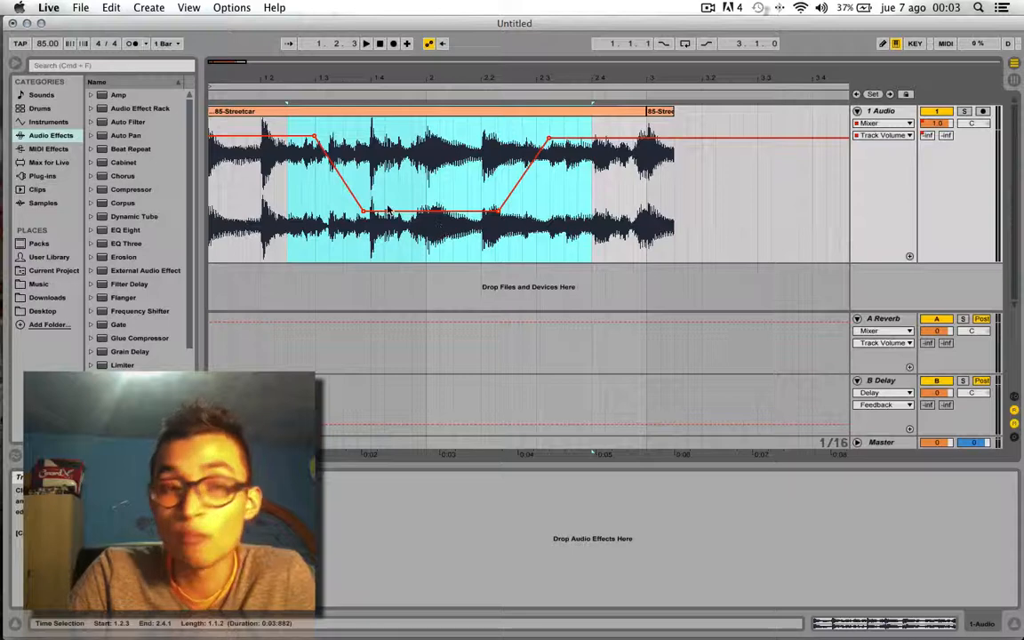
left_click(608, 207)
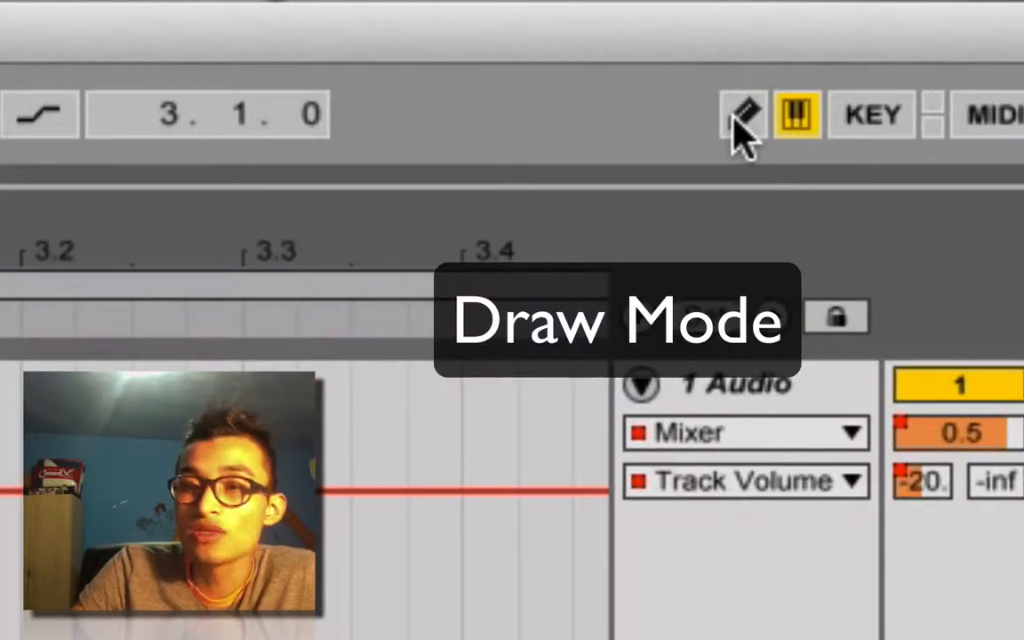
Step: Turn on Draw Mode and draw a stepped, wave-shaped volume envelope from the start of the track to past bar 3
left_click(744, 114)
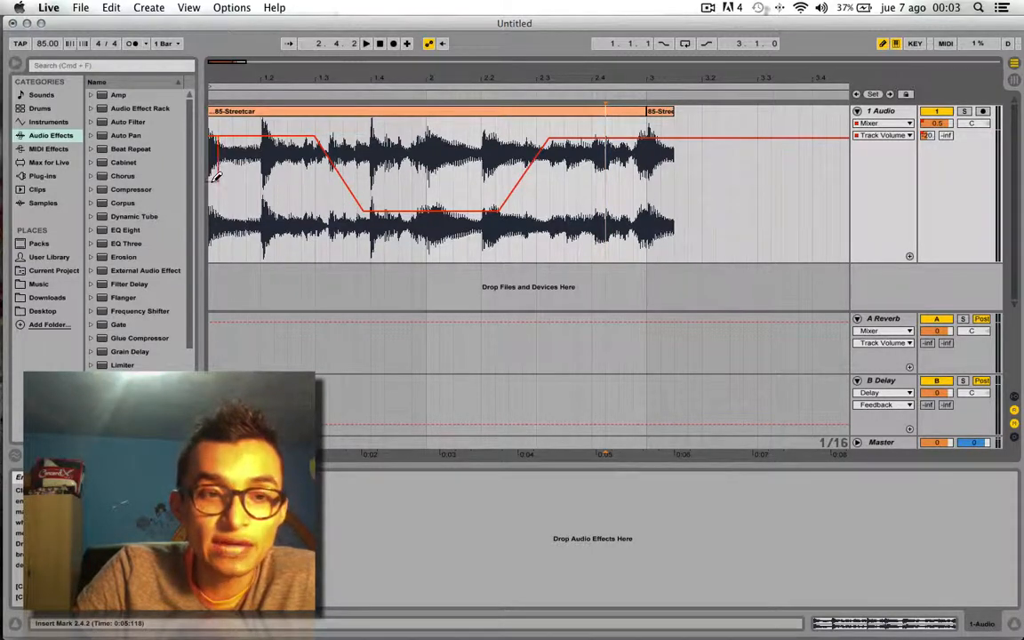
mouse_move(215, 174)
left_mouse_down()
mouse_move(218, 160)
mouse_move(271, 142)
mouse_move(338, 146)
mouse_move(366, 206)
mouse_move(431, 191)
mouse_move(497, 147)
mouse_move(672, 233)
mouse_move(726, 153)
left_mouse_up()
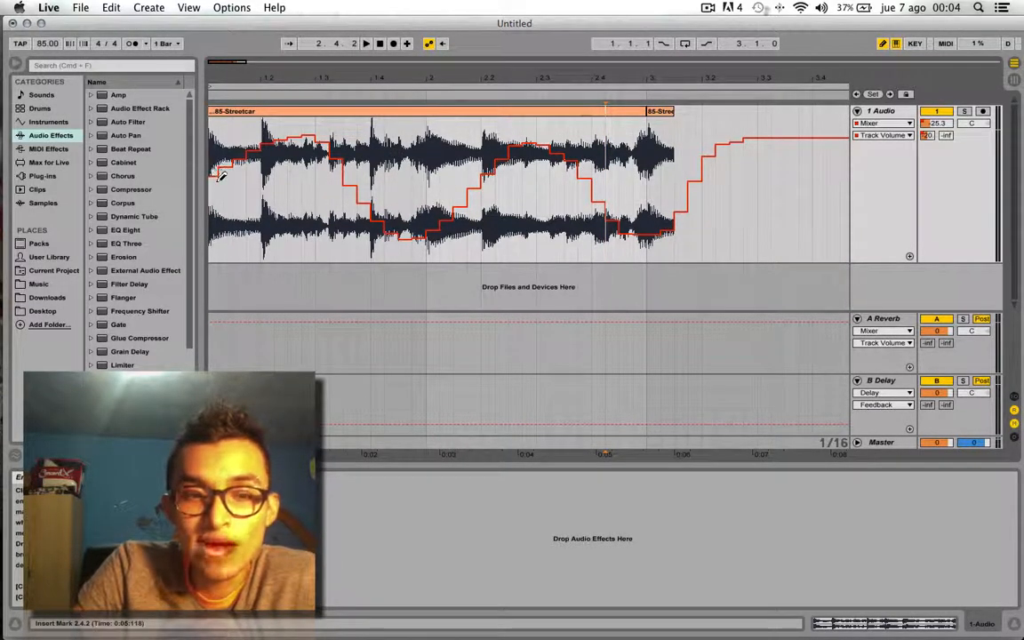
Step: Set the grid to Off and redraw the wave-shaped volume envelope in fine steps from the track's start to past bar 3
right_click(517, 184)
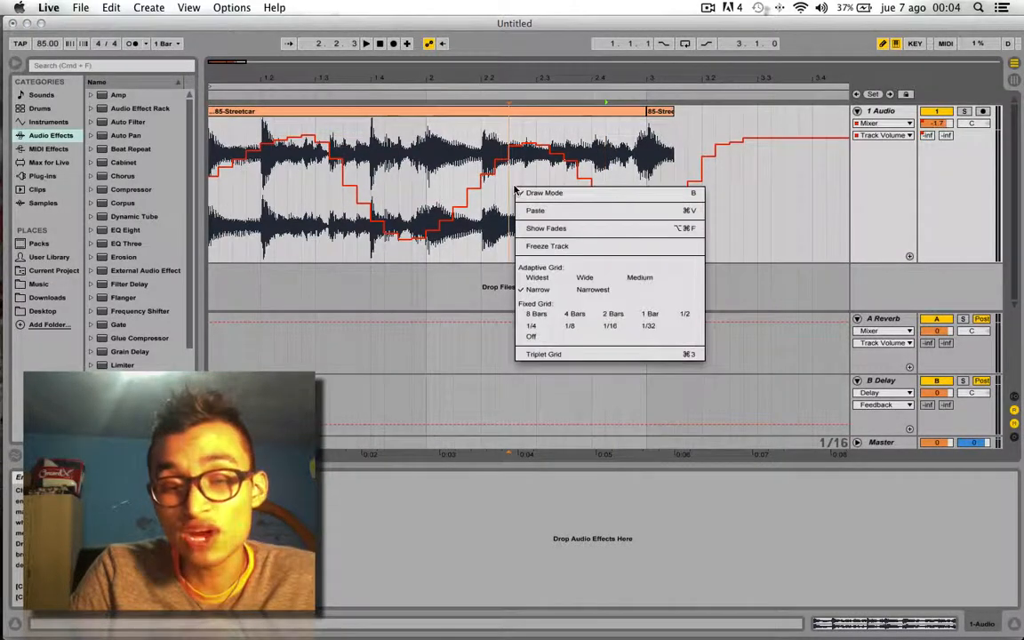
left_click(531, 337)
mouse_move(218, 164)
left_mouse_down()
mouse_move(368, 206)
mouse_move(492, 162)
mouse_move(577, 178)
mouse_move(699, 160)
left_mouse_up()
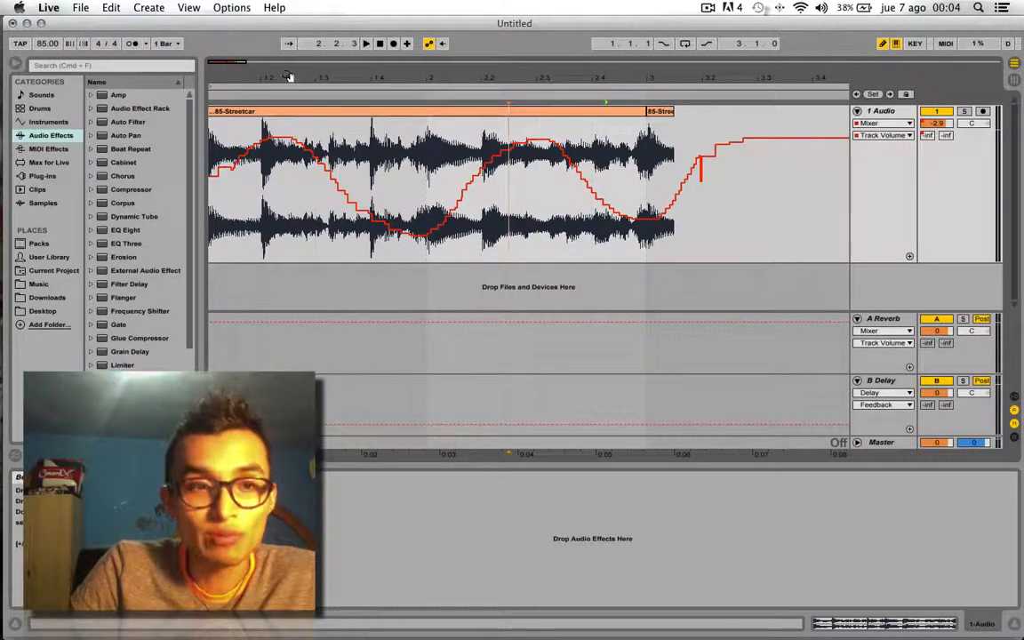
Step: Draw rapid up-and-down volume spikes between 1.2 and 1.3 of the envelope, and return the playhead to the start
left_click_drag(287, 76, 287, 263)
mouse_move(319, 219)
left_mouse_down()
mouse_move(351, 182)
mouse_move(431, 131)
mouse_move(533, 218)
mouse_move(627, 222)
mouse_move(733, 137)
left_mouse_up()
left_click_drag(549, 78, 349, 9)
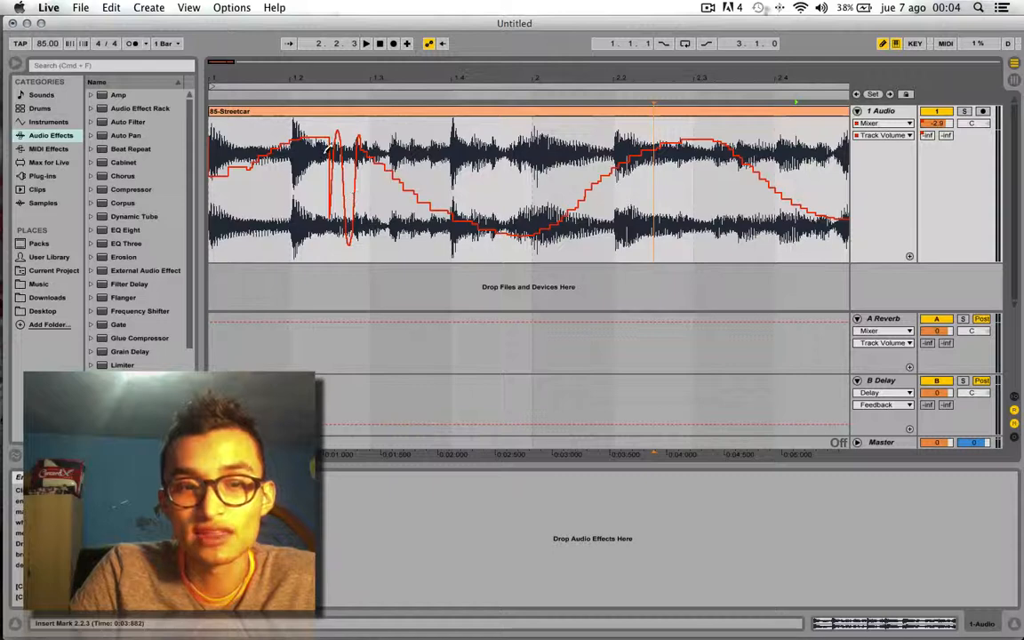
left_click_drag(404, 64, 354, 73)
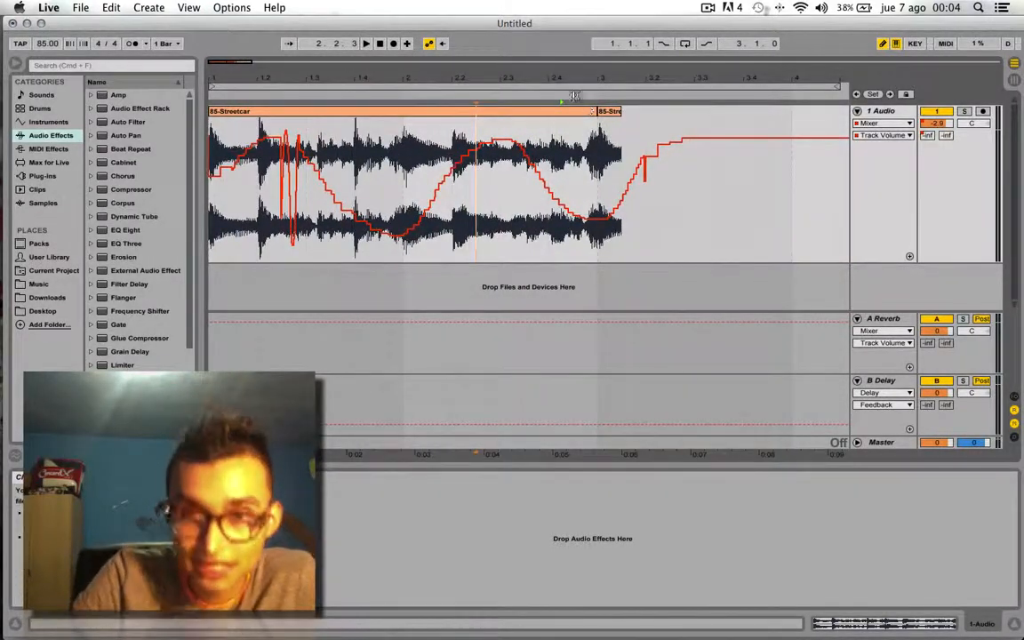
left_click(382, 44)
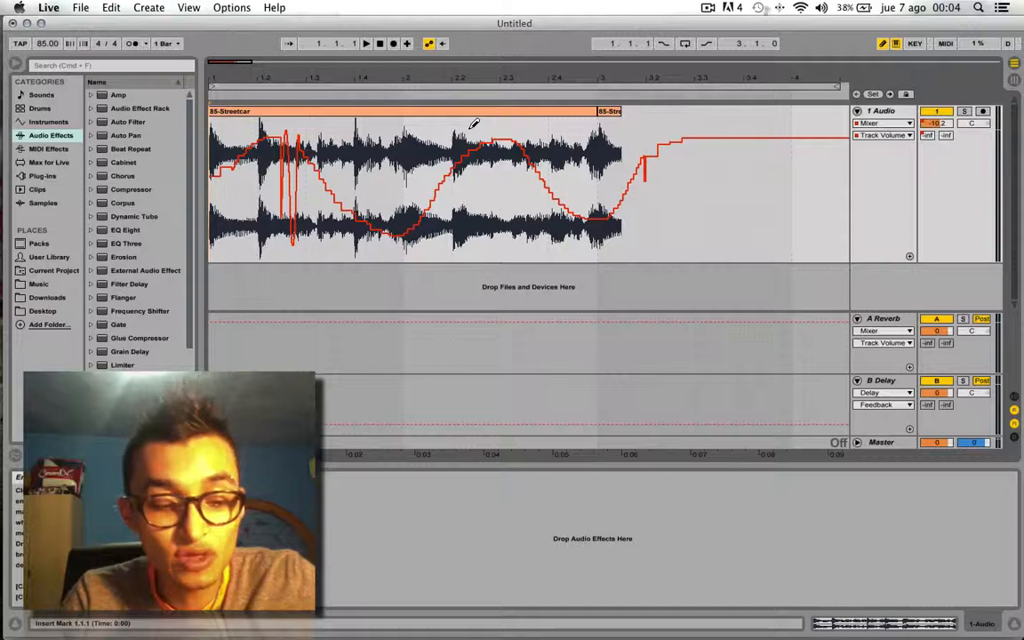
key("Tab")
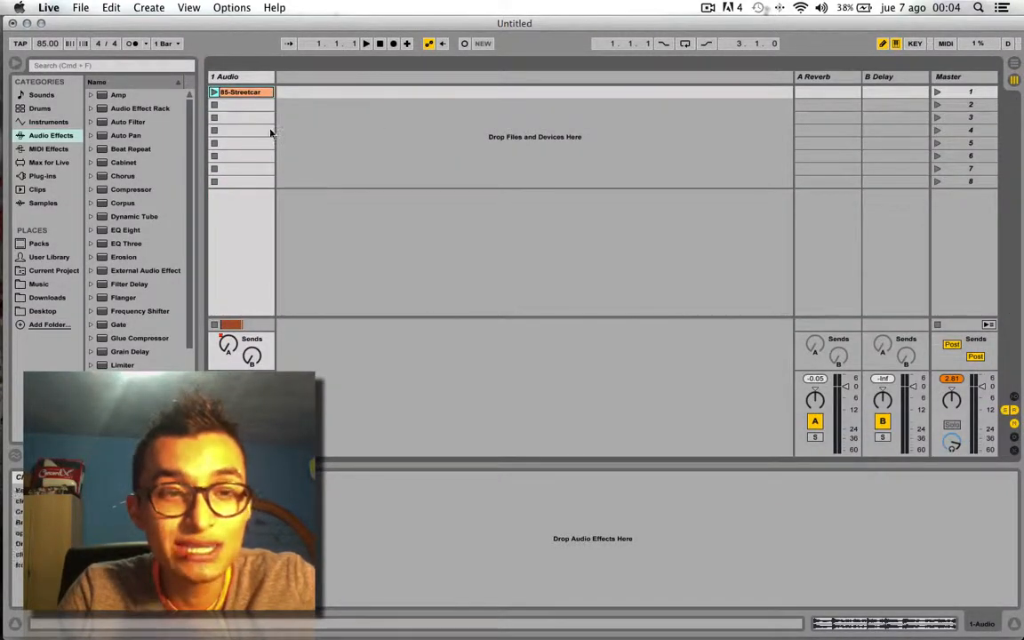
key("Tab")
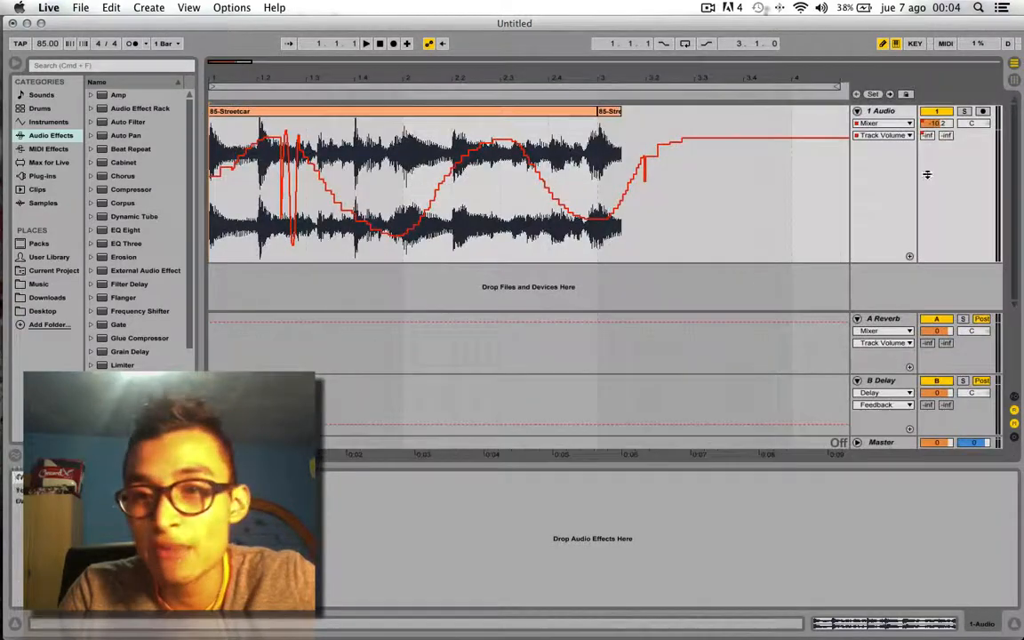
left_click(888, 135)
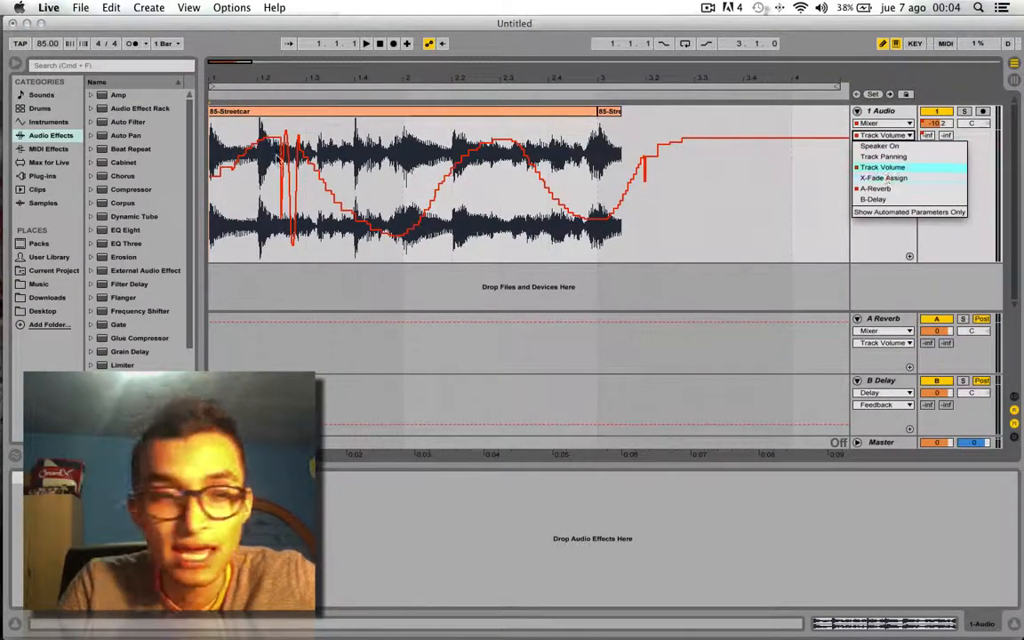
left_click(887, 252)
Step: Record live volume fader moves for 1 Audio from Session View, ending at 6.0 dB, then stop and return to the Arrangement's start
key("Tab")
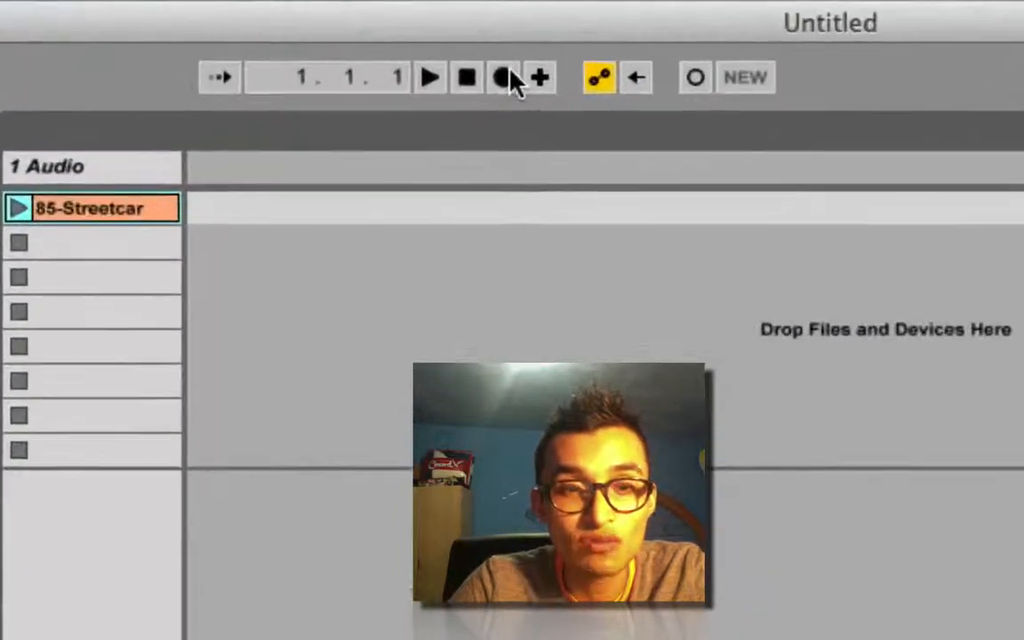
left_click(505, 76)
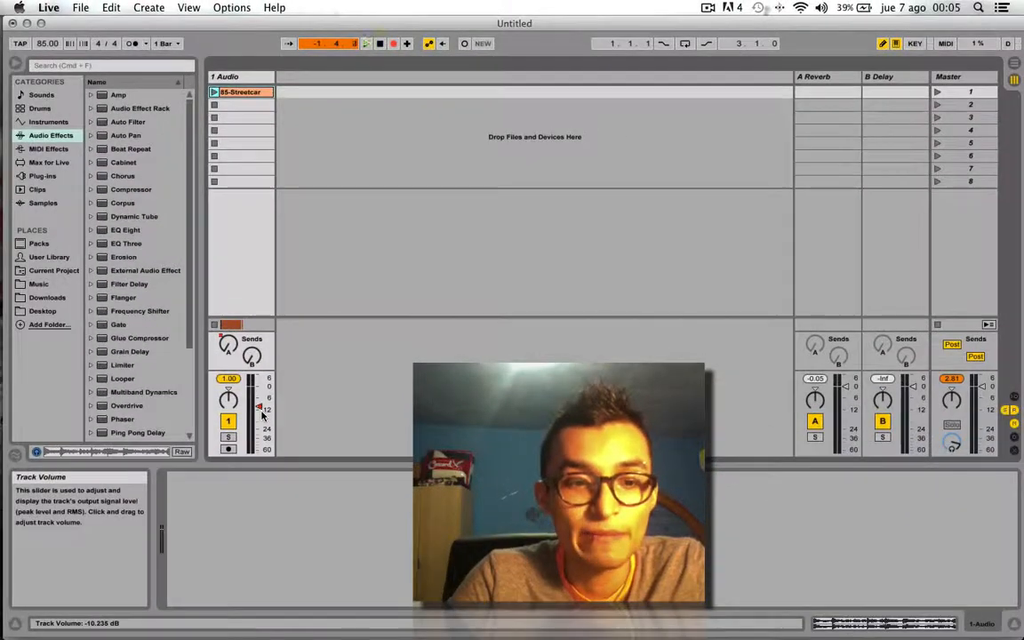
left_click_drag(260, 401, 263, 425)
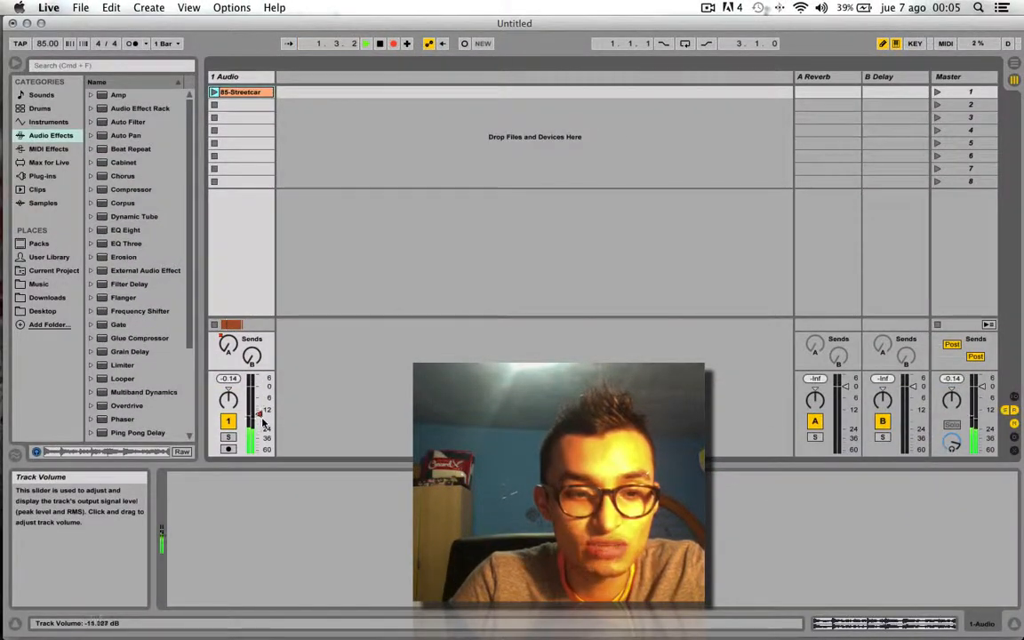
left_click_drag(264, 436, 264, 404)
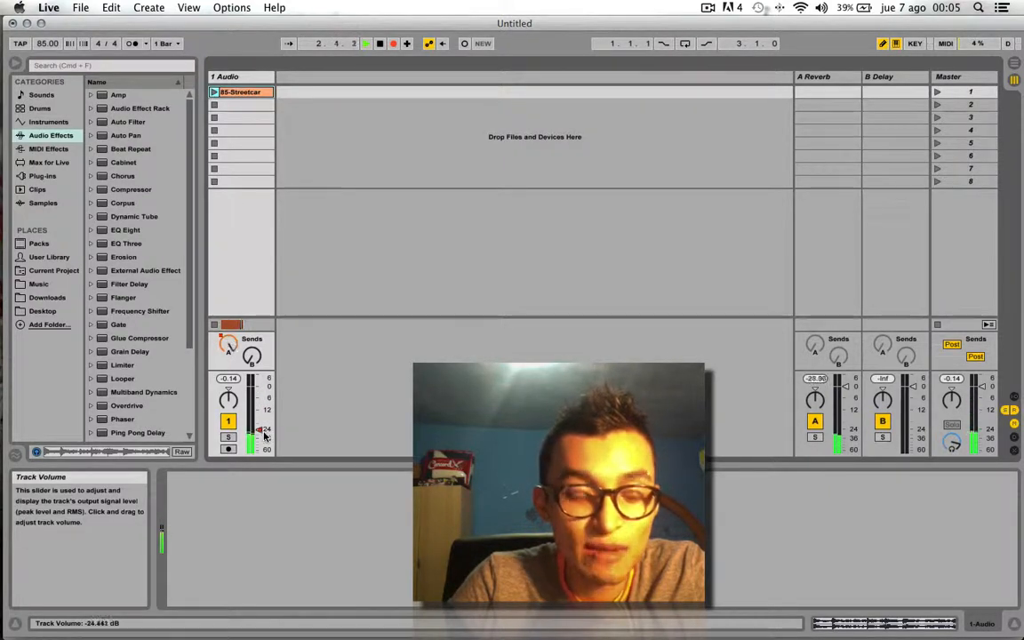
double_click(380, 43)
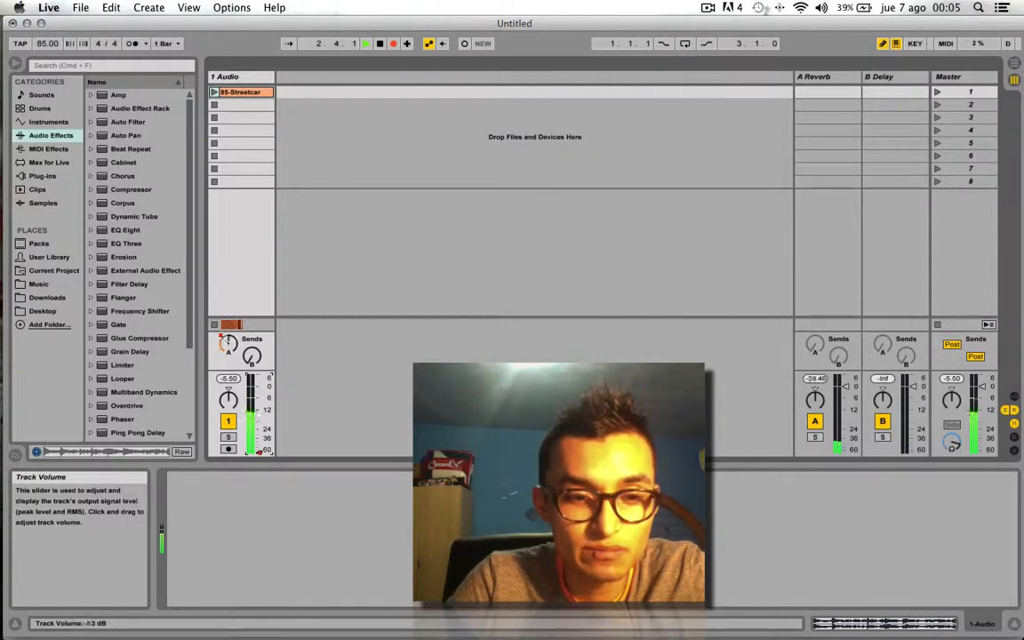
left_click_drag(258, 450, 258, 380)
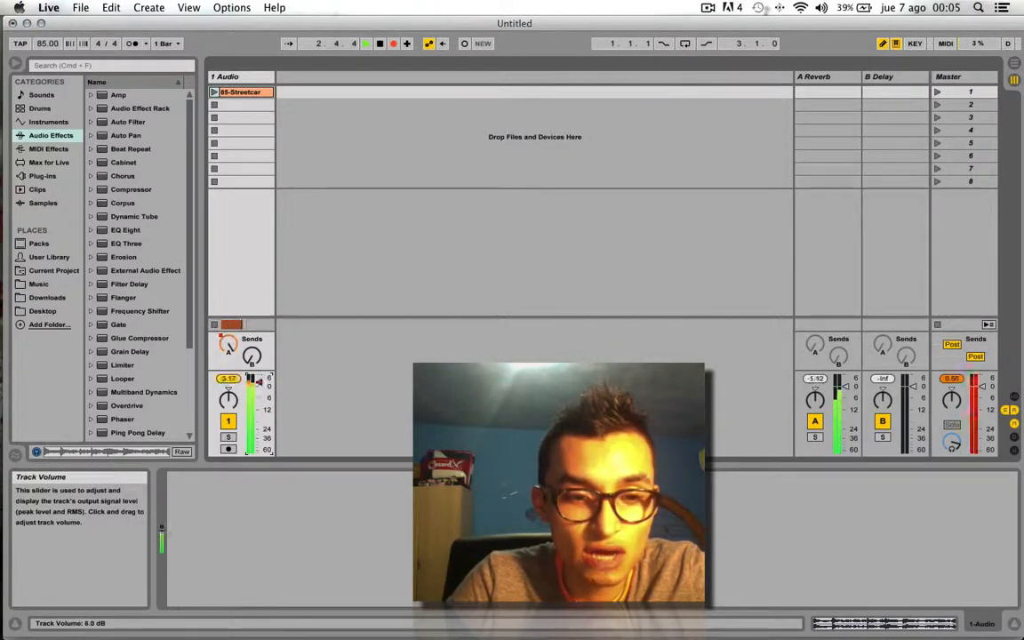
left_click(379, 43)
key("Tab")
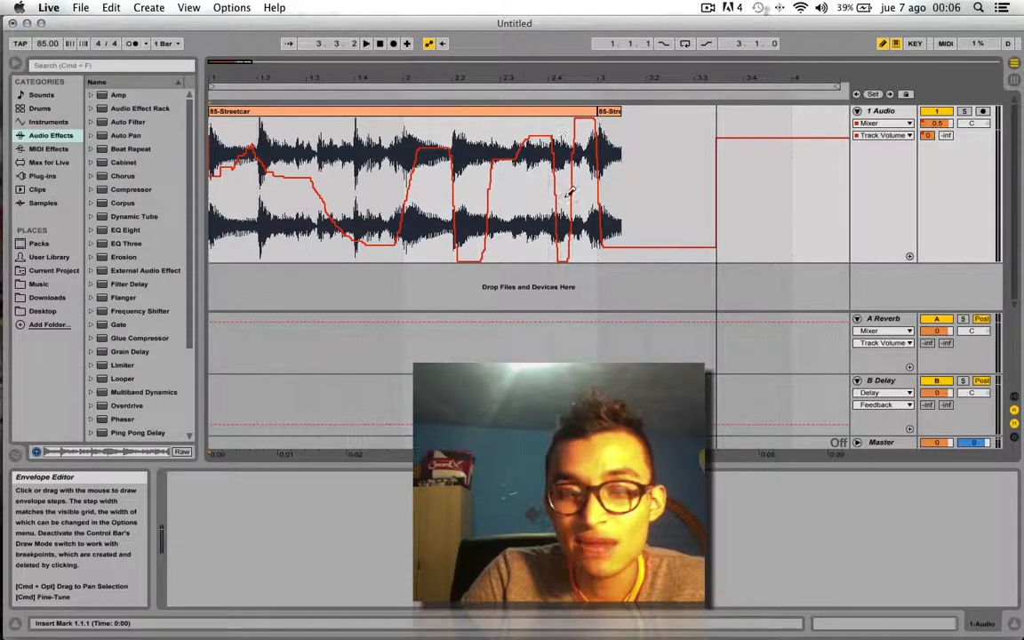
left_click(379, 43)
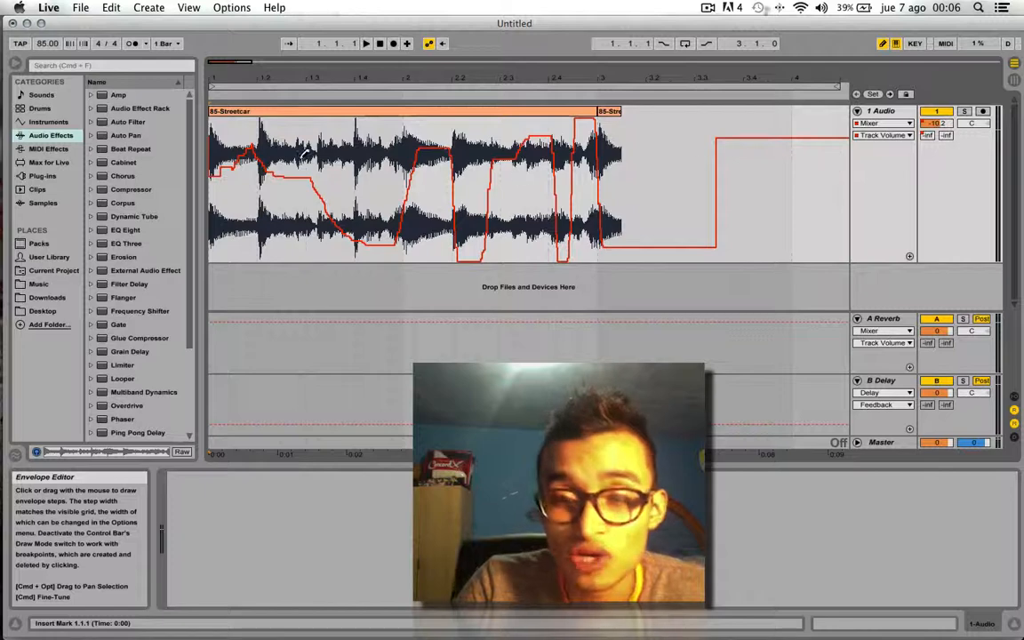
Step: Turn off Draw Mode and delete the Track Volume envelope between about 1.2.3 and 2.1.3
left_click(882, 44)
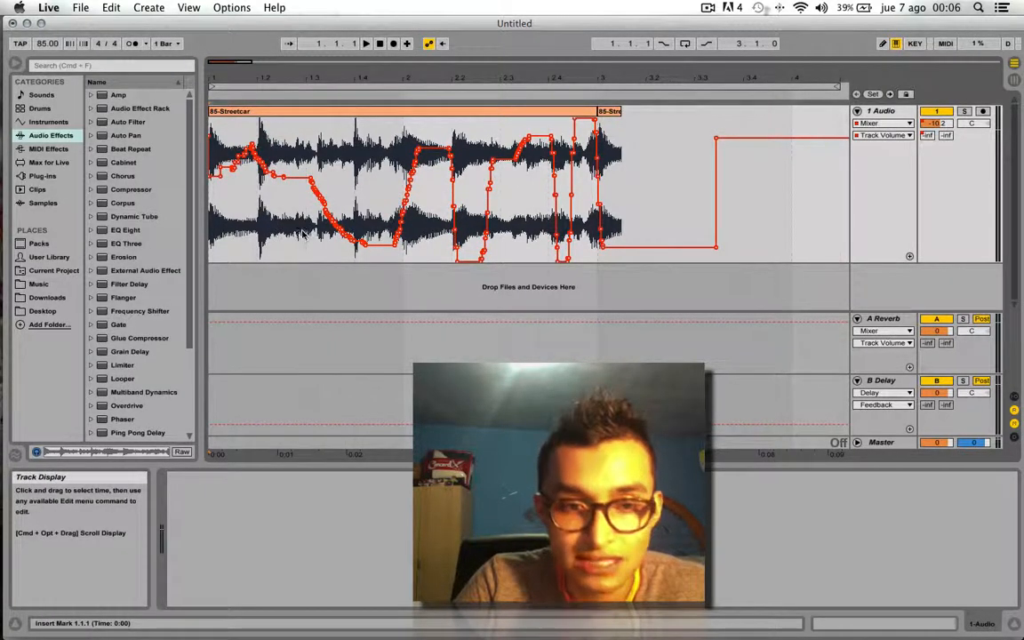
left_click_drag(283, 220, 435, 244)
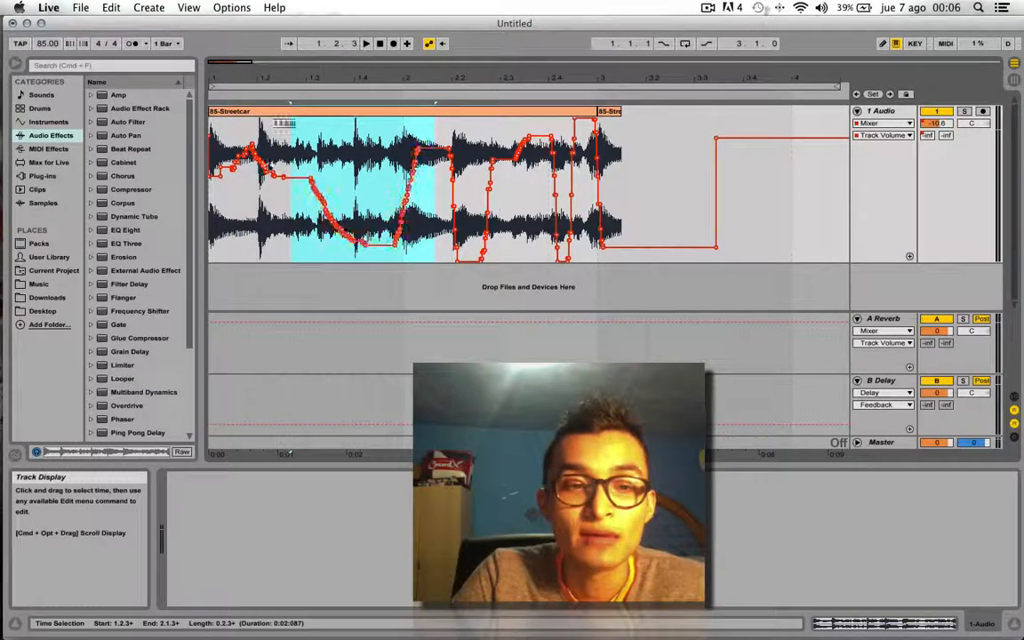
left_click_drag(293, 231, 439, 218)
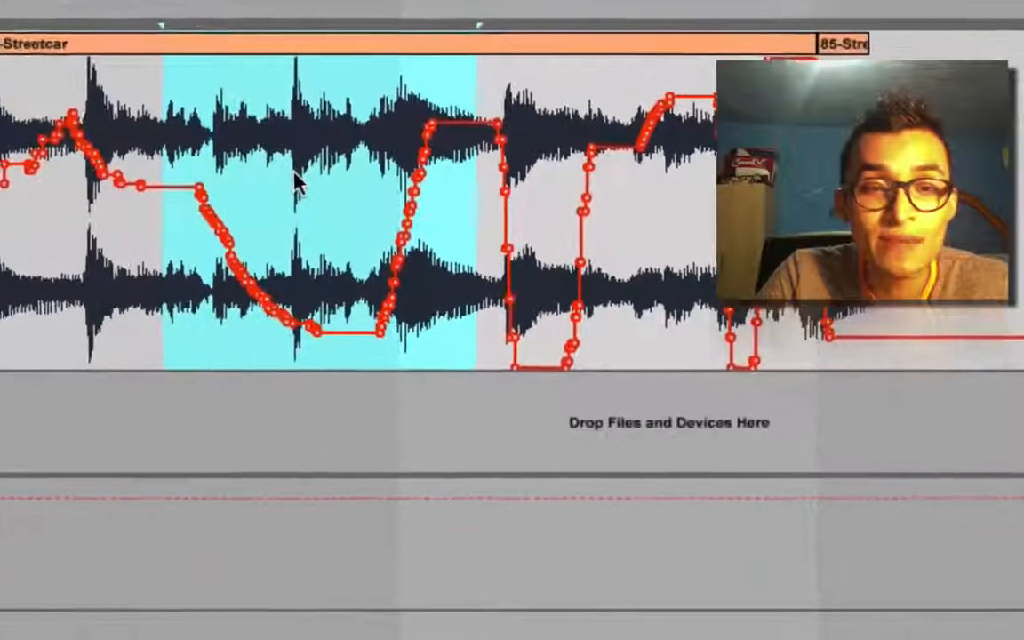
right_click(355, 175)
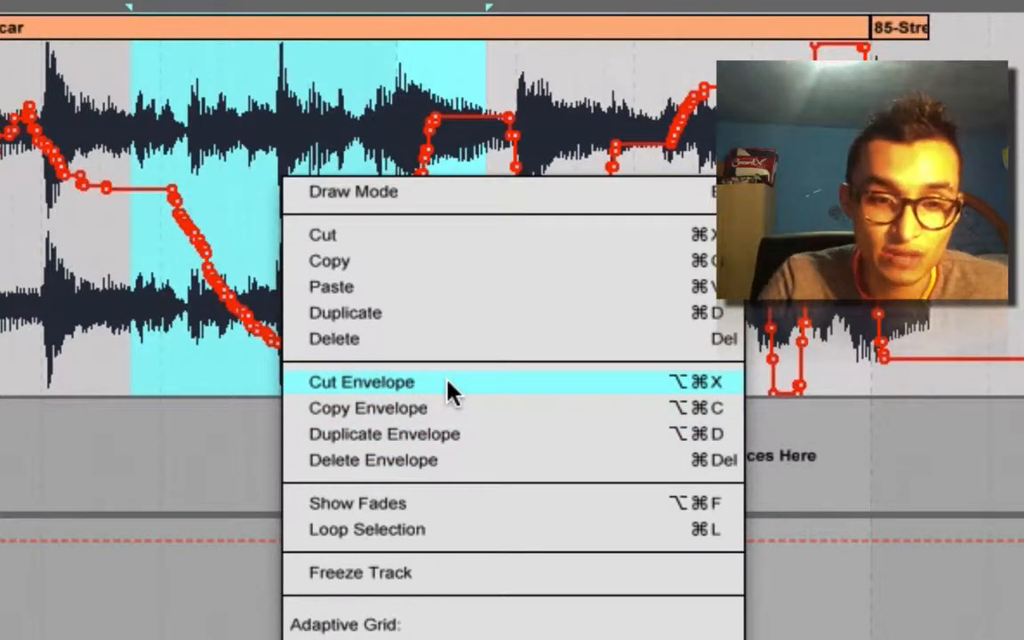
left_click(396, 462)
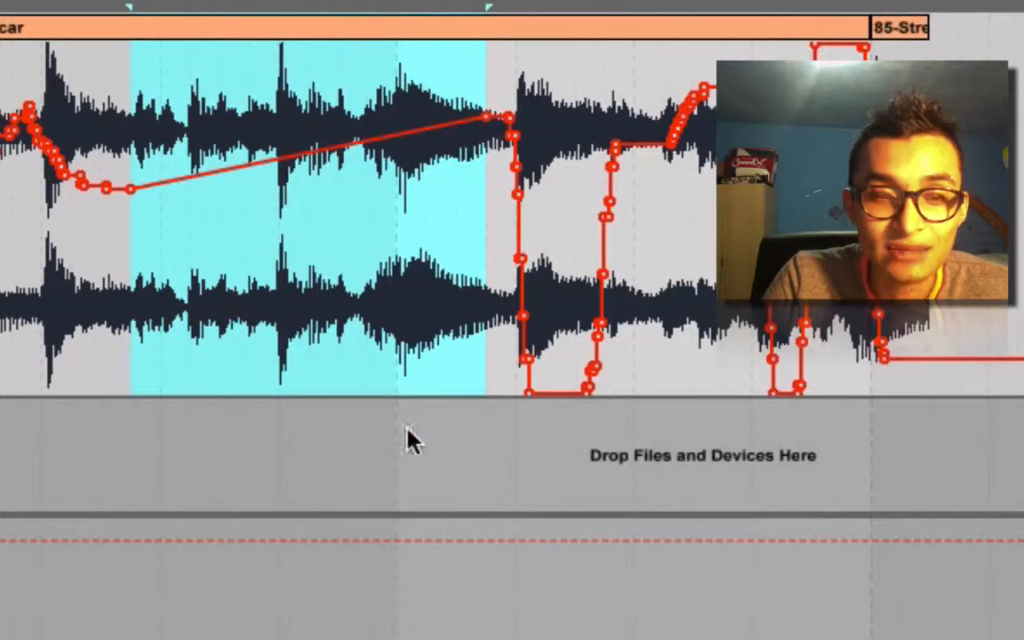
Step: Delete the Track Volume envelope in a short range around 2.3, from about 2.2.4 to 2.3.3
mouse_move(137, 201)
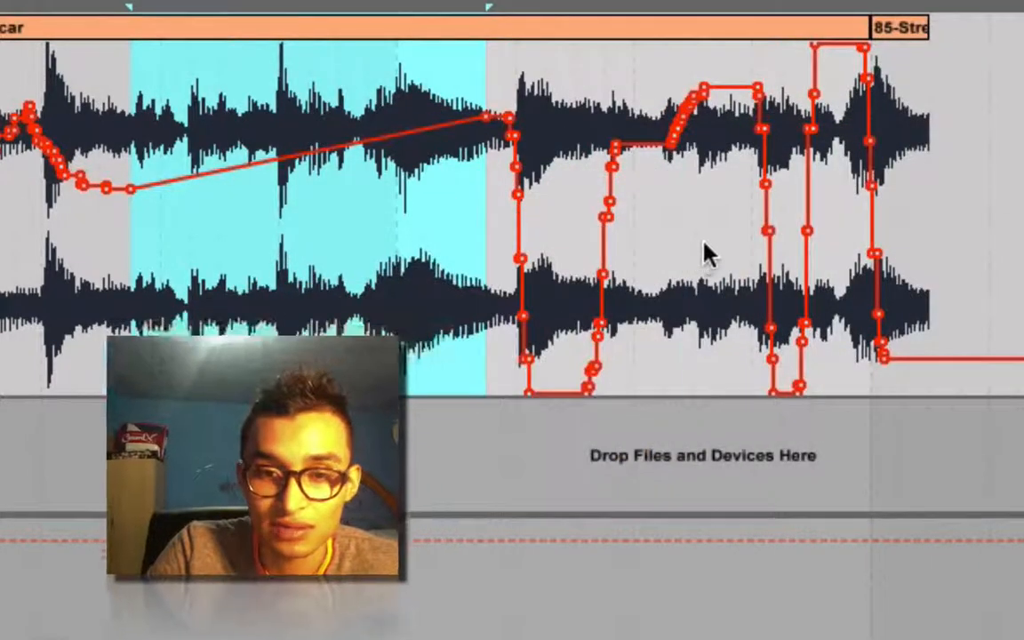
left_click_drag(705, 255, 613, 268)
right_click(649, 215)
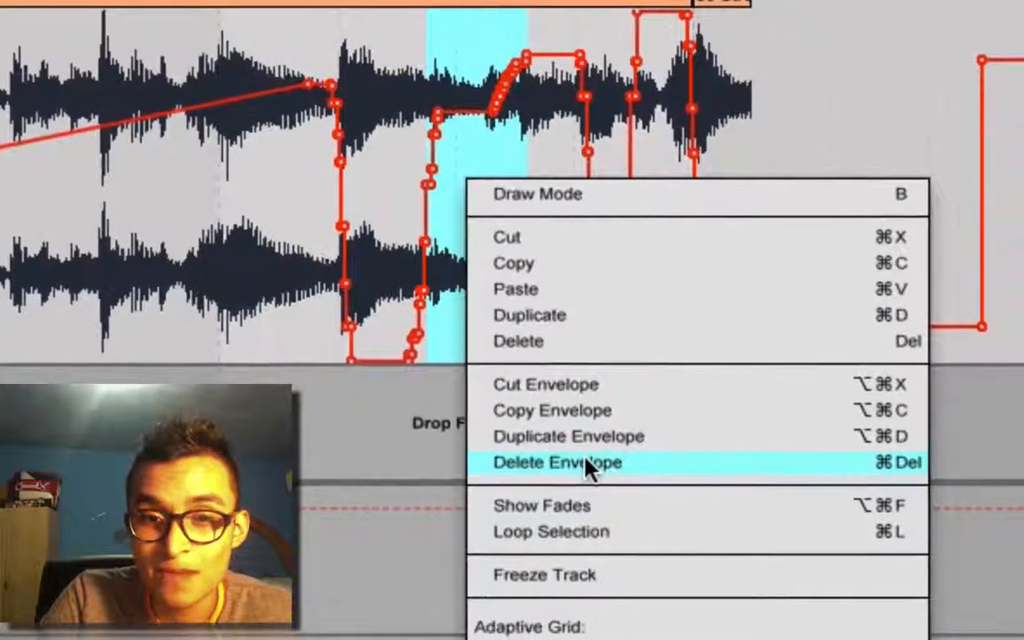
left_click(707, 486)
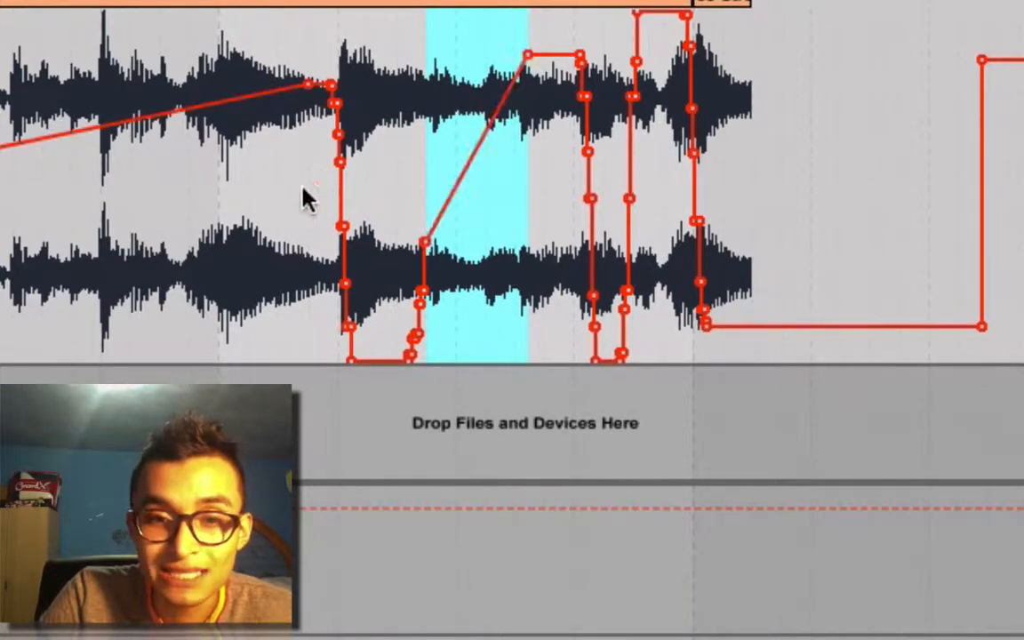
Step: Copy the Track Volume envelope from 2.1.2 to 2.3.2 and paste it into the track's A-Reverb send envelope at the same position
left_click_drag(277, 236, 460, 276)
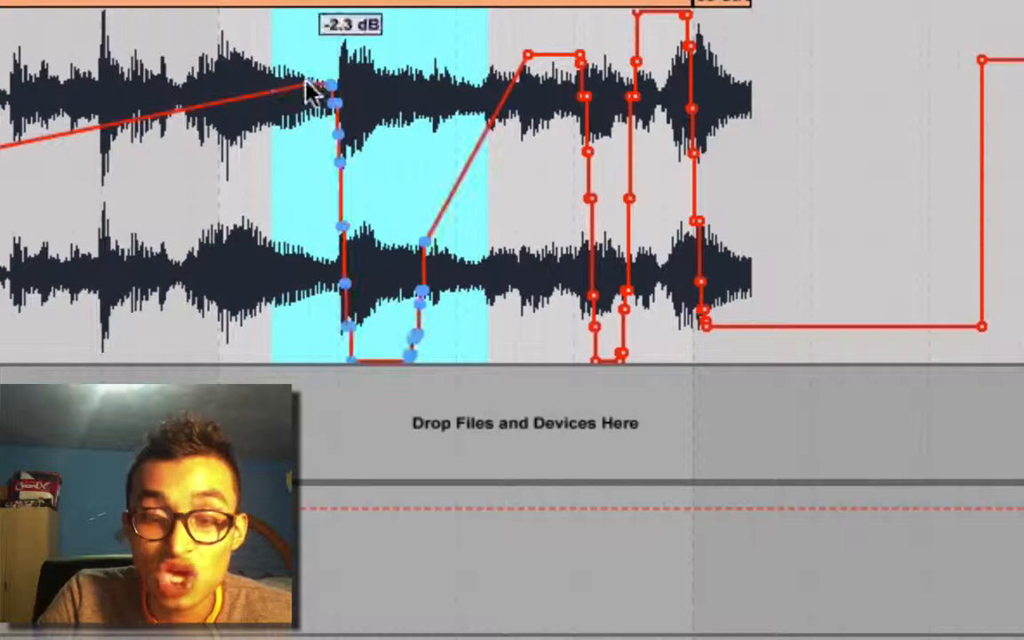
right_click(425, 153)
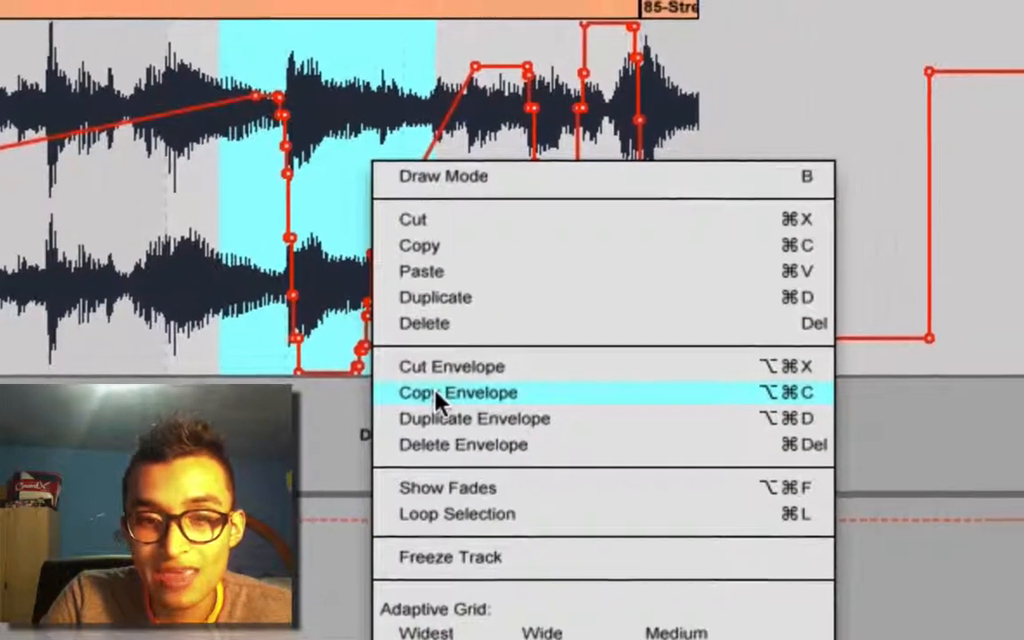
left_click(436, 400)
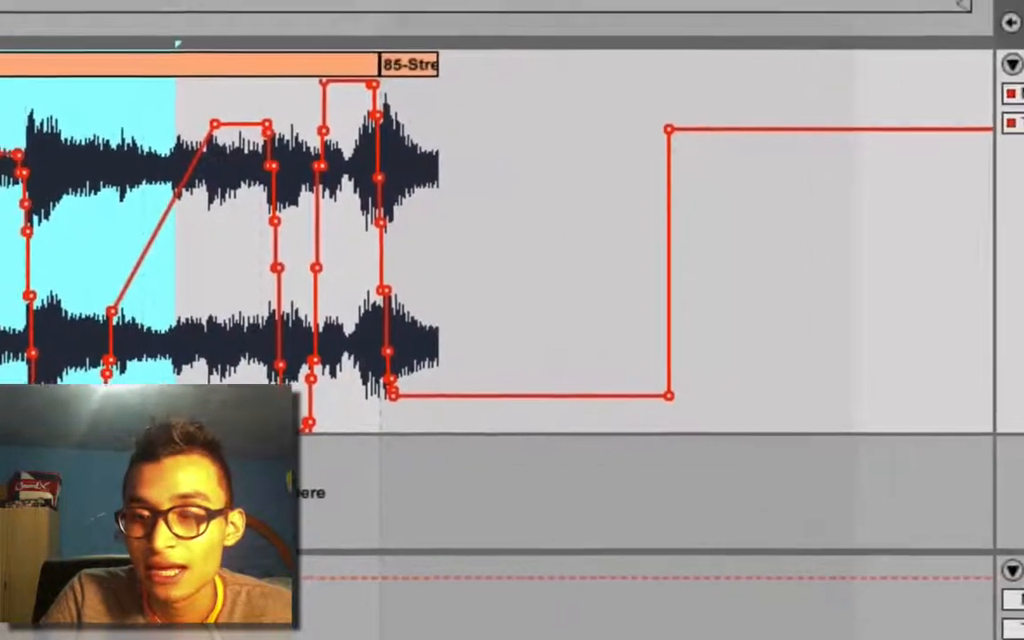
left_click(969, 155)
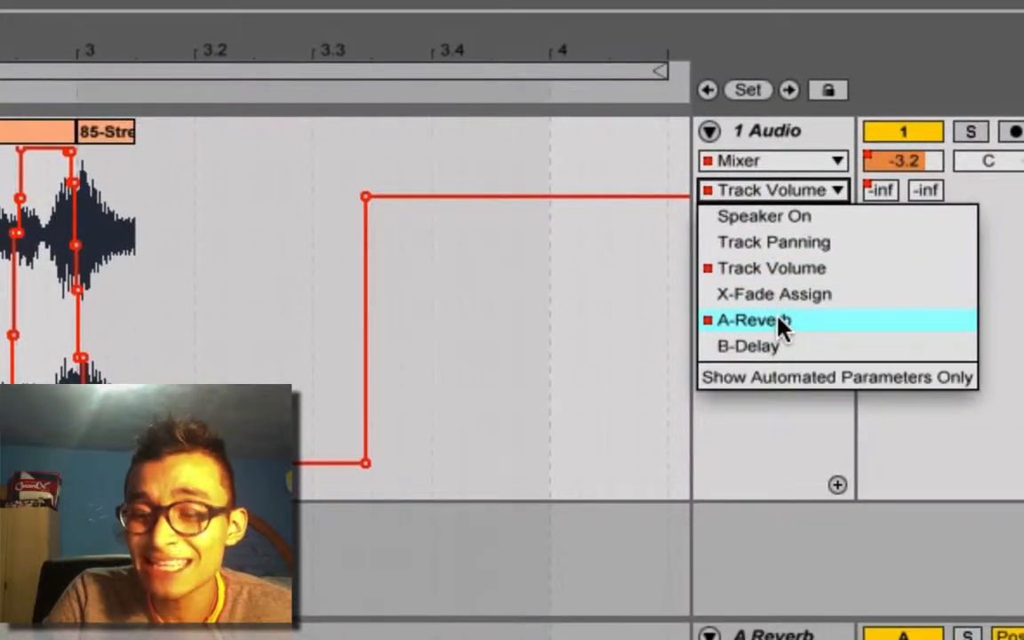
left_click(781, 327)
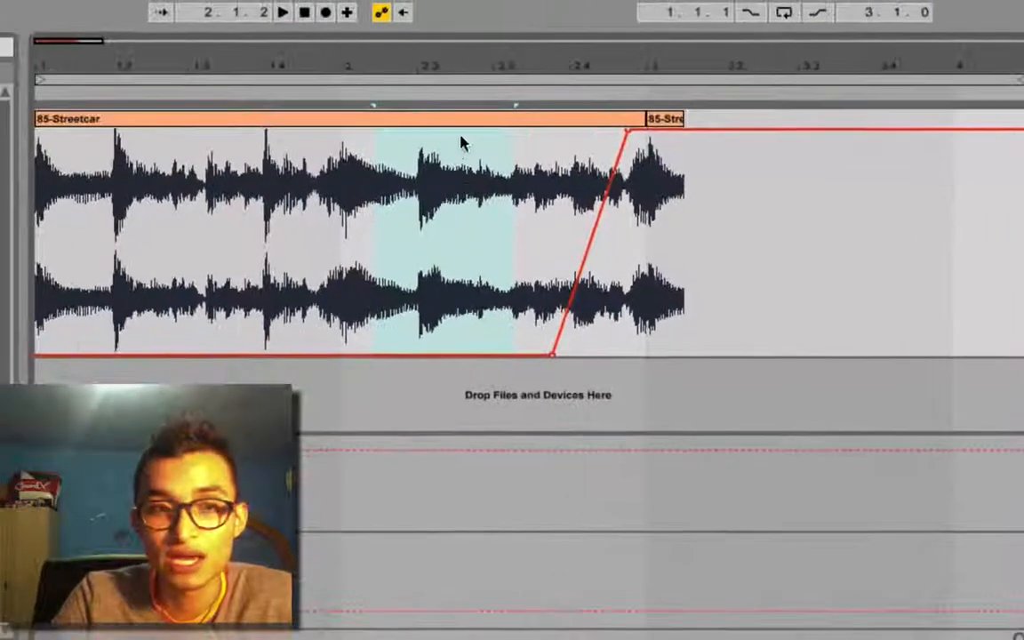
right_click(481, 222)
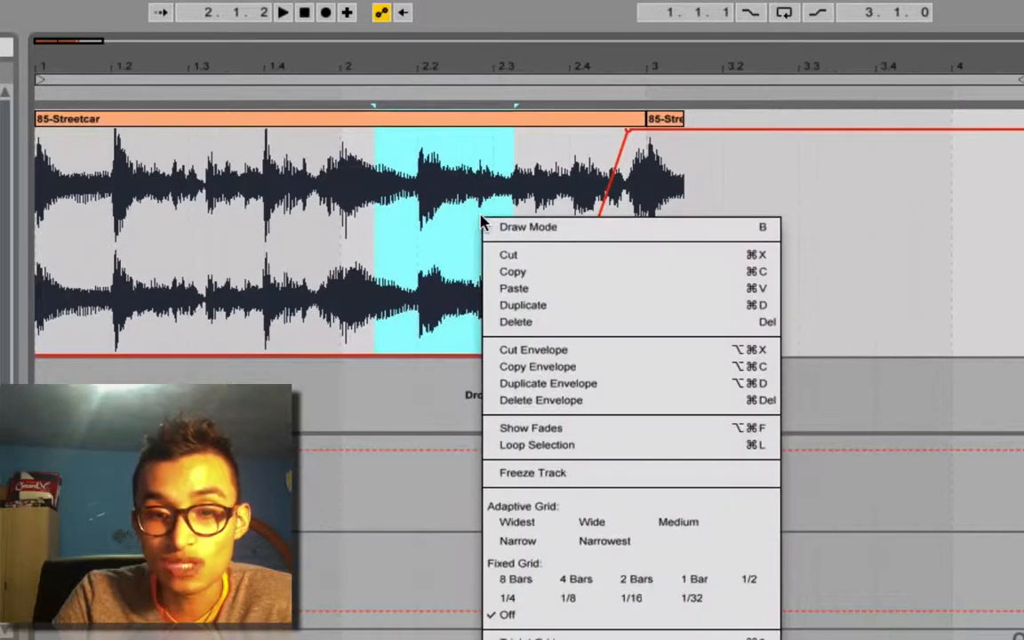
left_click(546, 289)
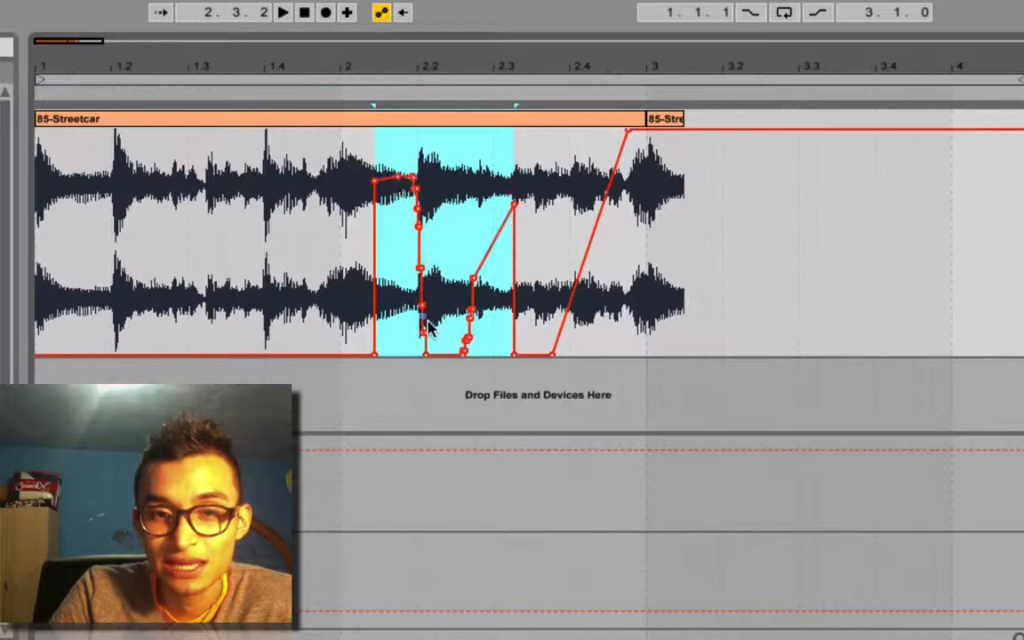
mouse_move(515, 205)
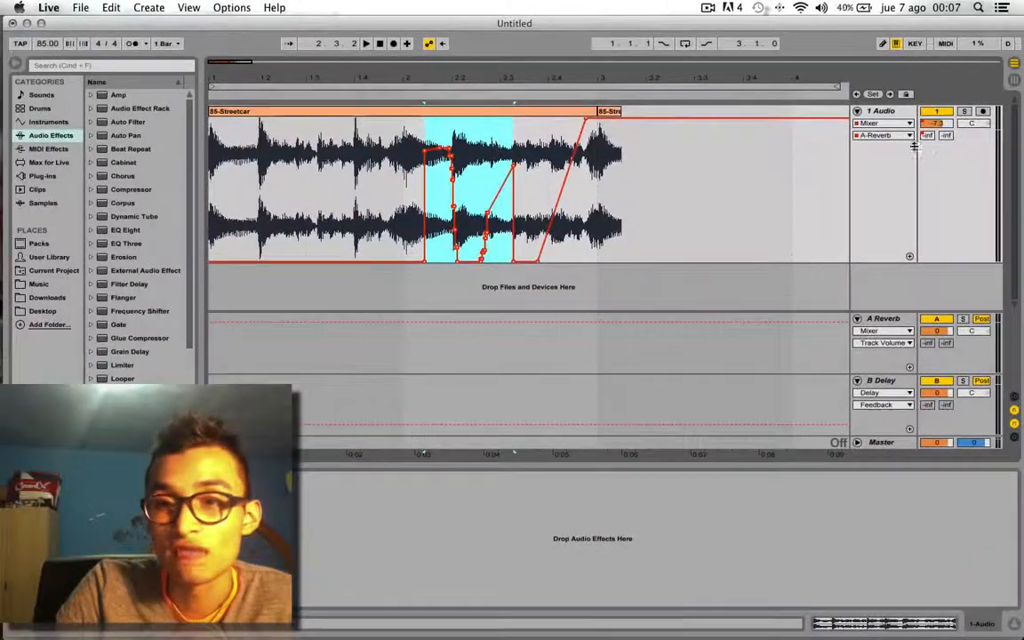
Step: Compare the track's Track Volume envelope with its A-Reverb envelope, ending on A-Reverb
left_click(941, 142)
left_click(881, 167)
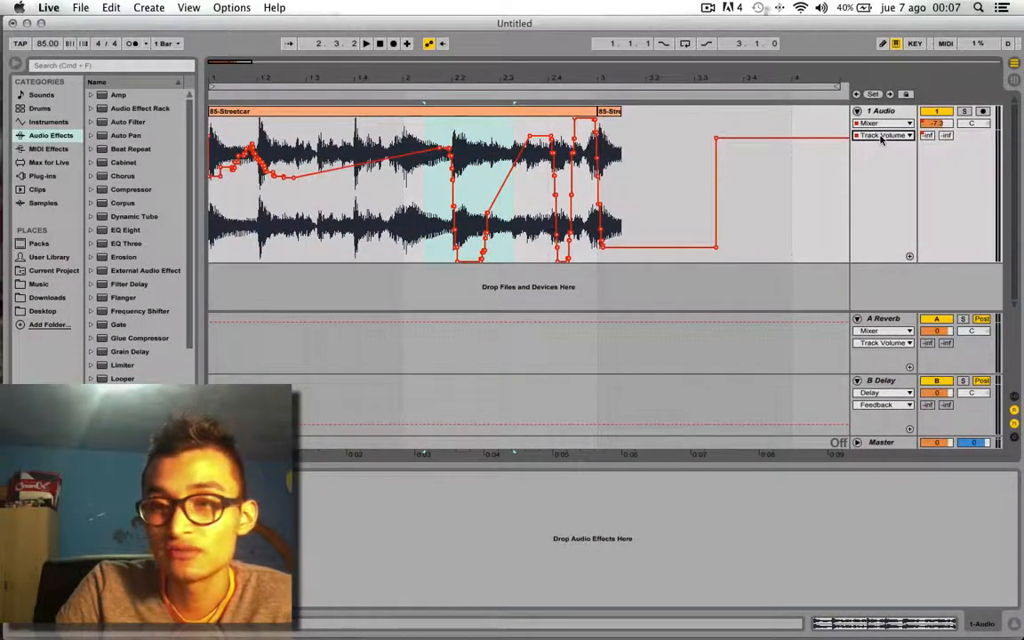
left_click(881, 135)
left_click(875, 188)
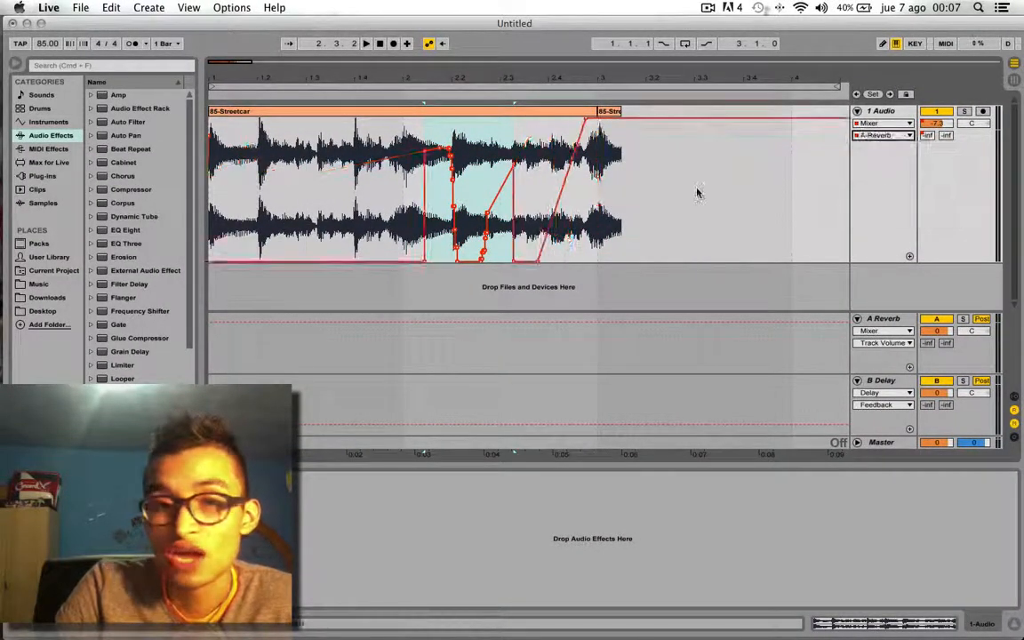
Step: Delete the track's A-Reverb envelope from 1.4.1 to just before bar 3
left_click_drag(356, 230, 593, 233)
right_click(480, 153)
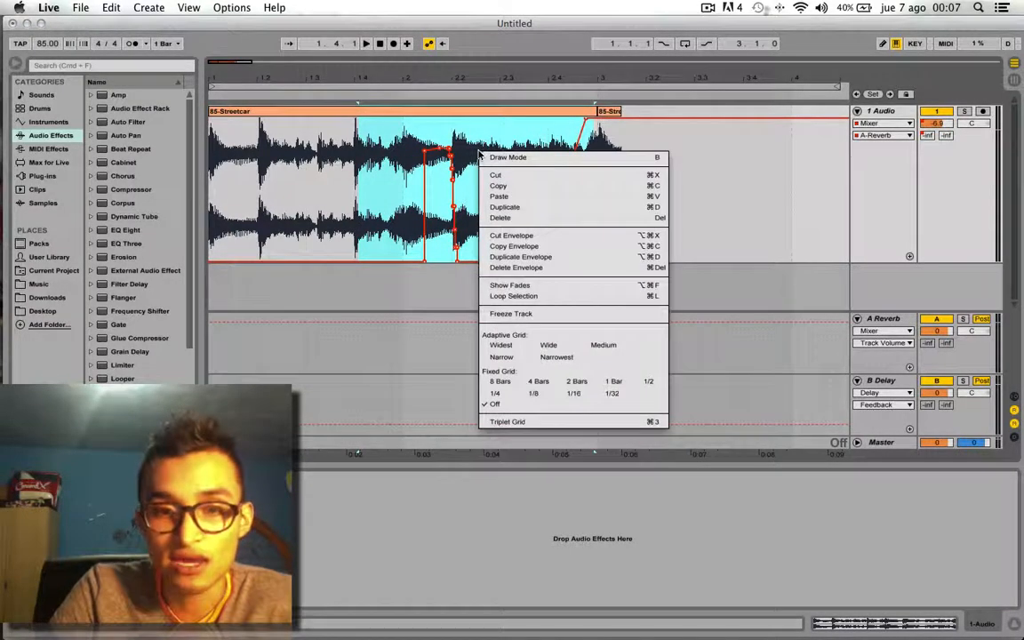
left_click(514, 266)
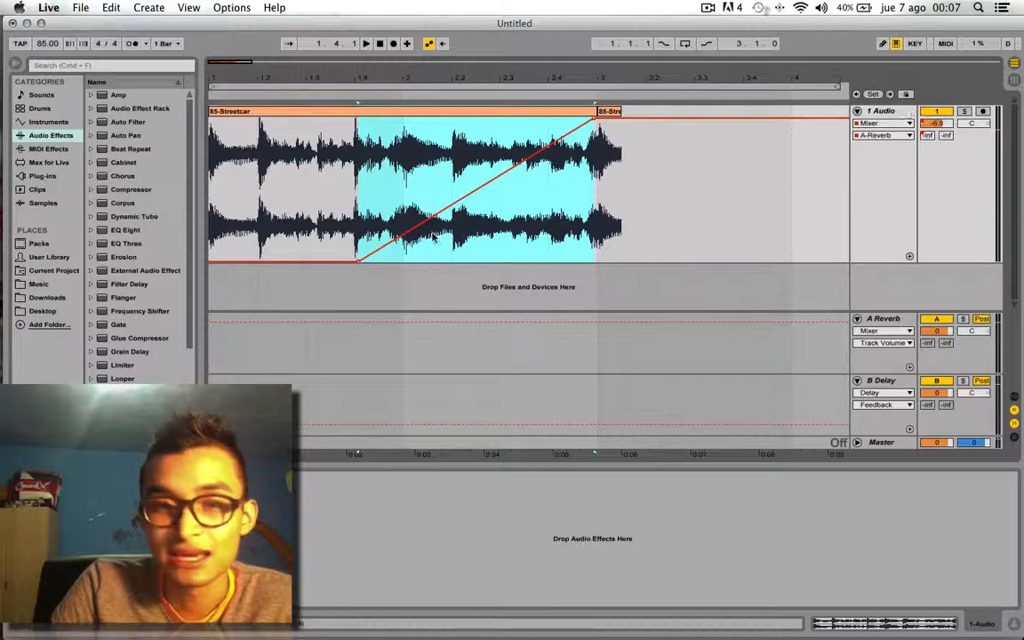
Step: Show the audio track's Track Volume envelope instead of A-Reverb
left_click(875, 136)
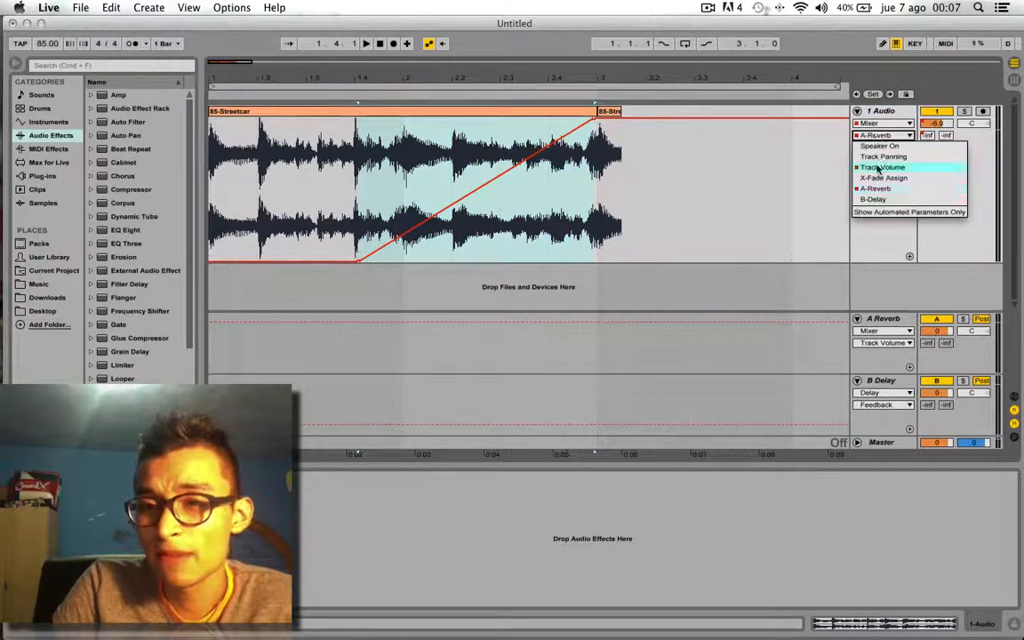
left_click(876, 168)
left_click_drag(357, 213, 209, 211)
right_click(318, 203)
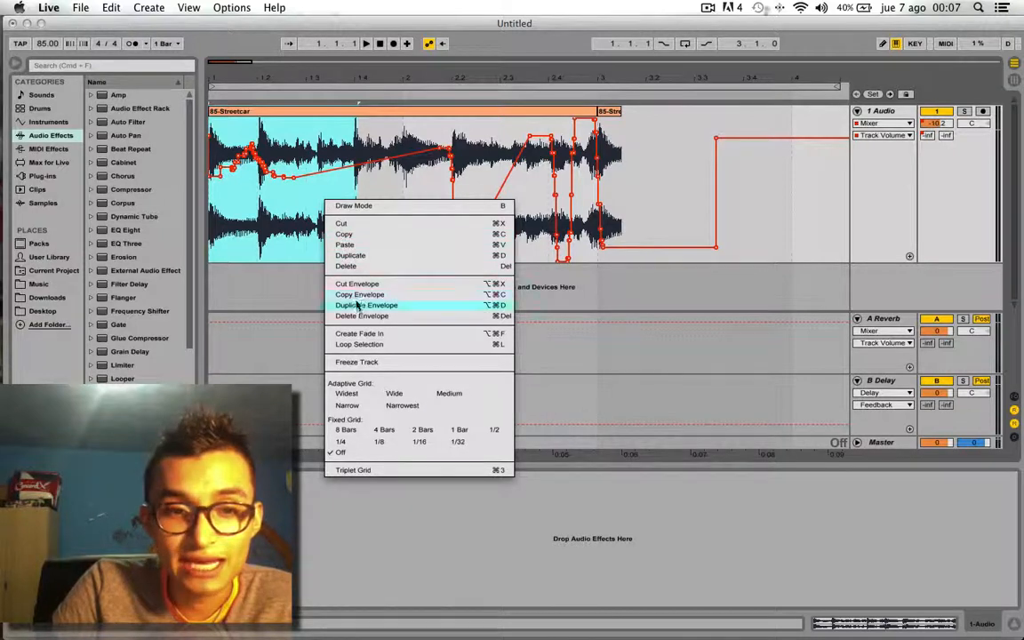
left_click(274, 207)
Step: Duplicate the Track Volume envelope section from the clip's start to about 1.2.4, without duplicating the audio
left_click_drag(297, 204, 188, 205)
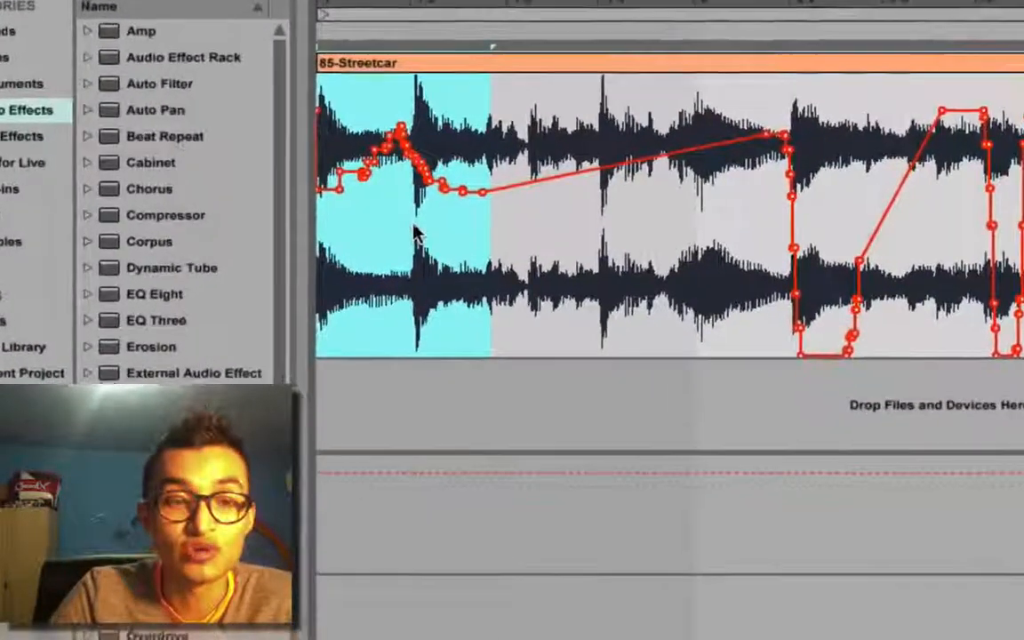
right_click(414, 232)
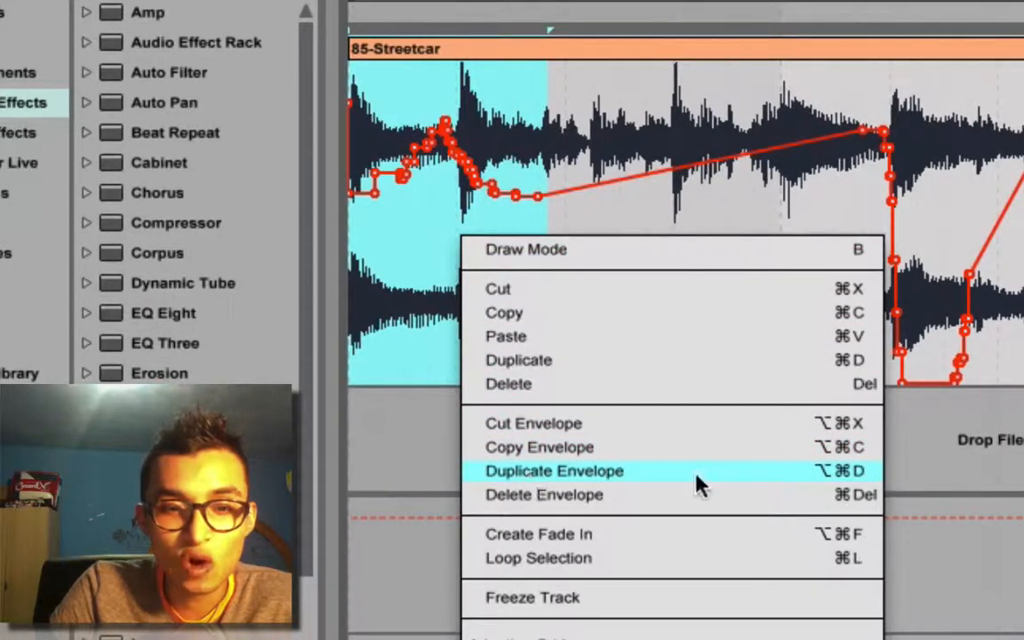
left_click(810, 473)
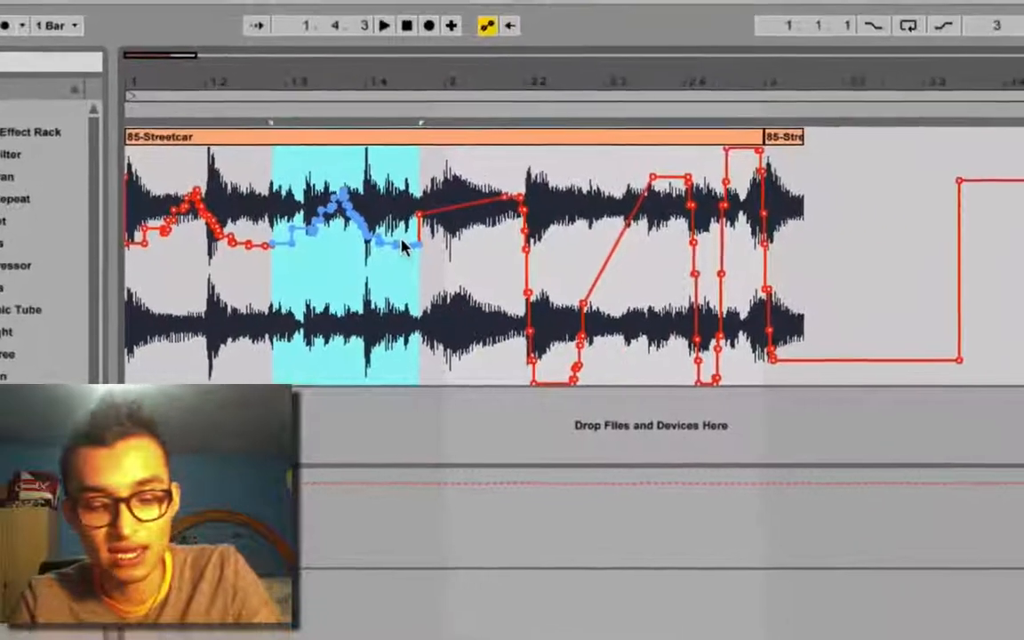
Step: Duplicate the selected section of the clip together with its volume automation three times in a row
key("super+d")
key("super+d")
key("super+d")
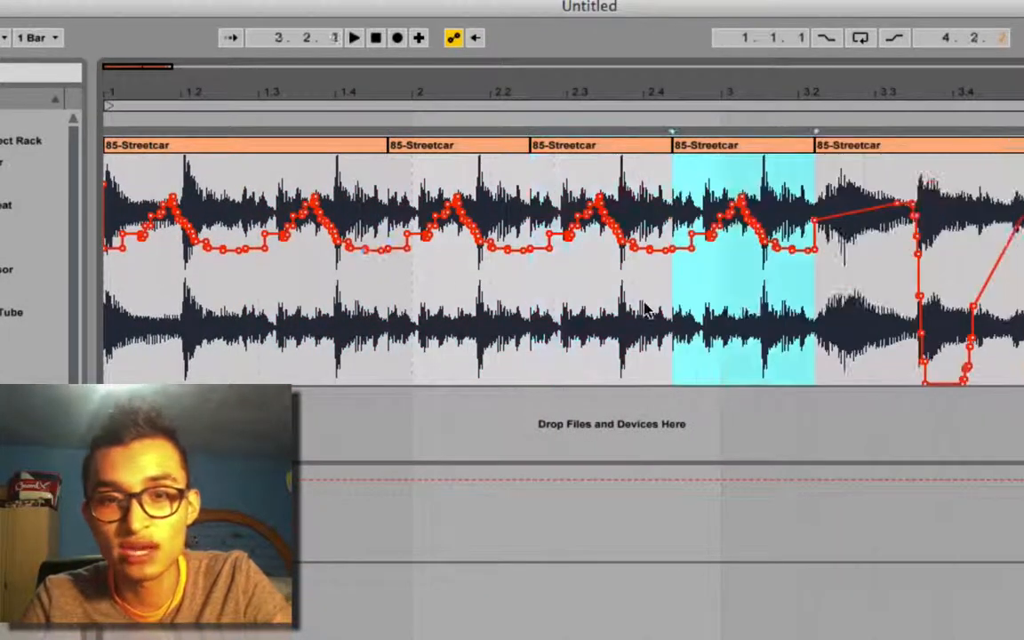
Step: Undo the three section duplicates and the Track Volume envelope duplication
key("super+z")
key("super+z")
key("super+z")
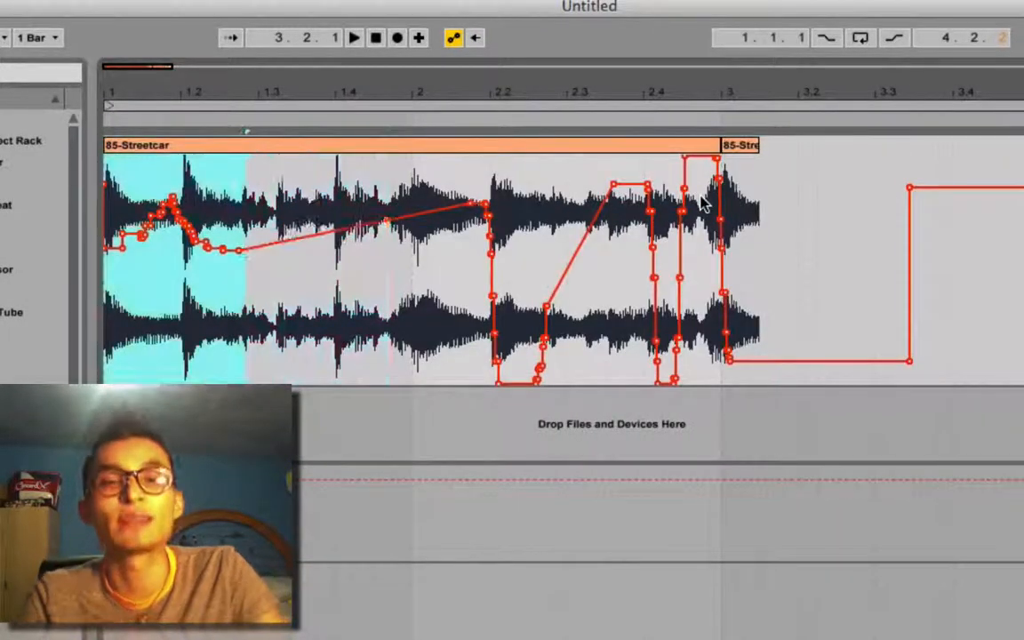